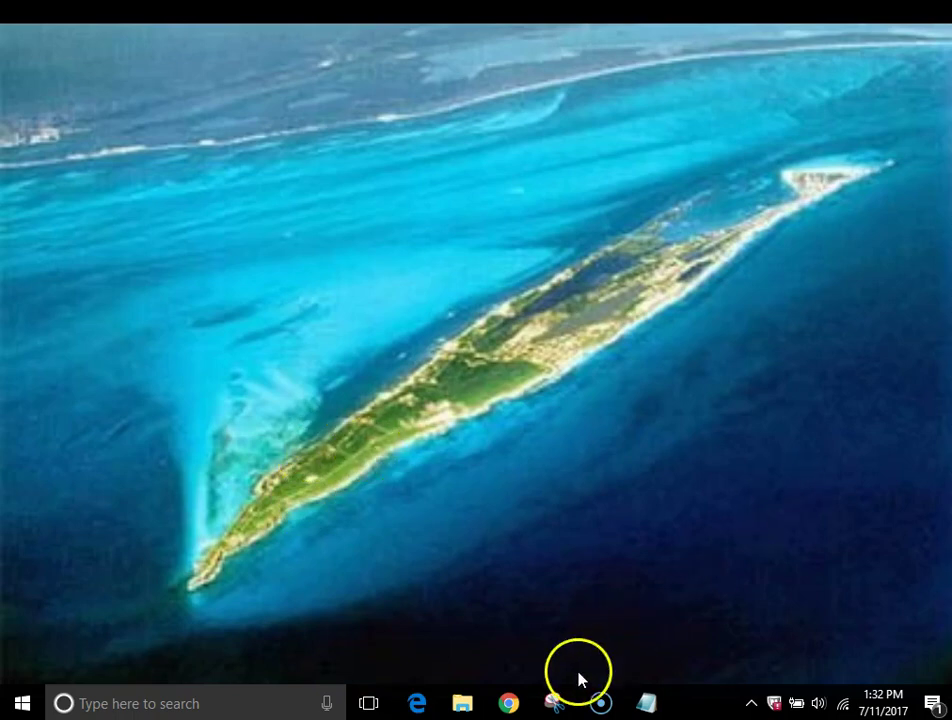
- Open the 'Help - Why my gems were not approved?' support email in its own window
left_click(510, 704)
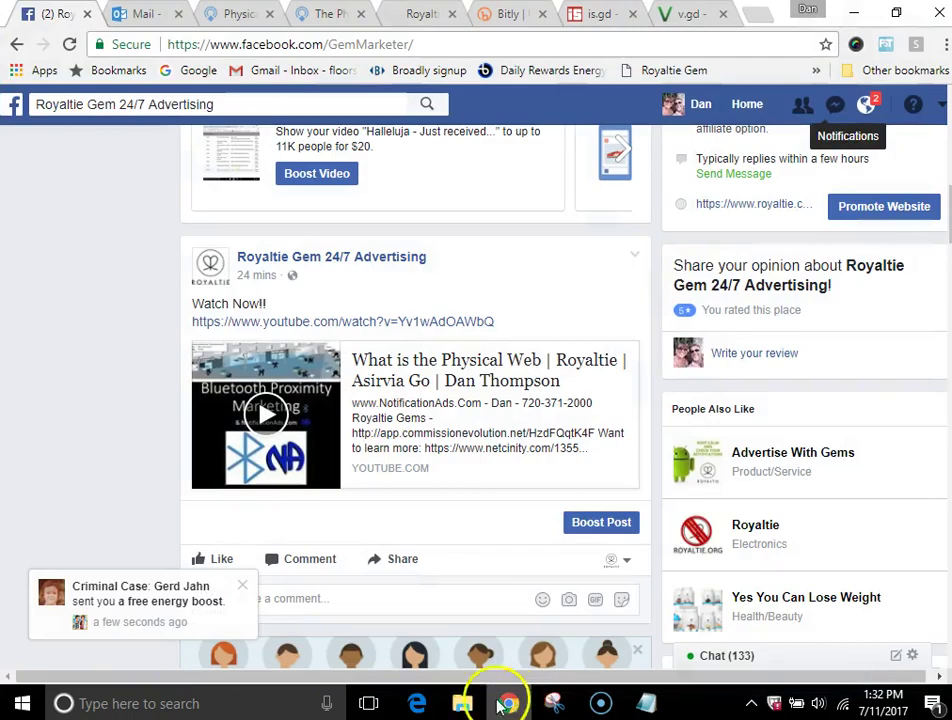
left_click(146, 16)
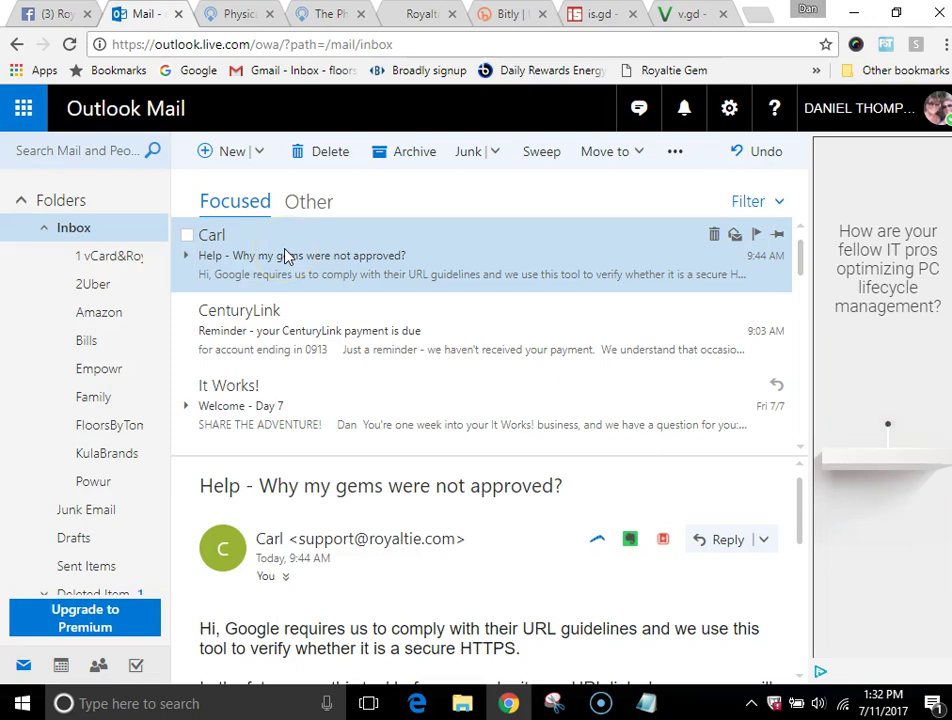
double_click(285, 255)
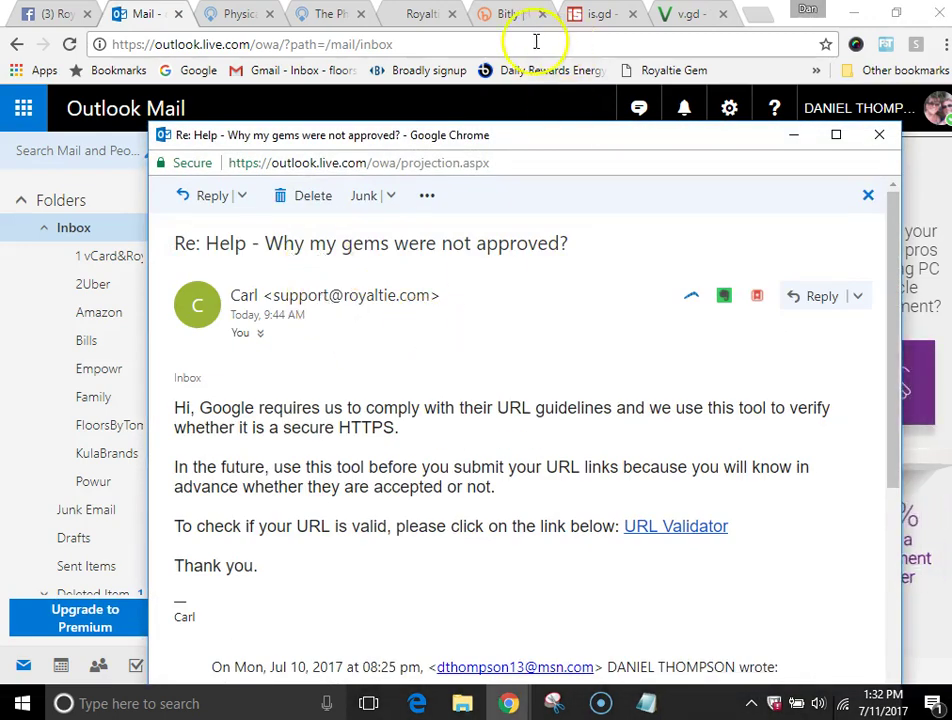
- Review Royaltie's My Gems Approved column: only the skin-type quiz gem is approved, nine are not
left_click(425, 17)
left_click(425, 15)
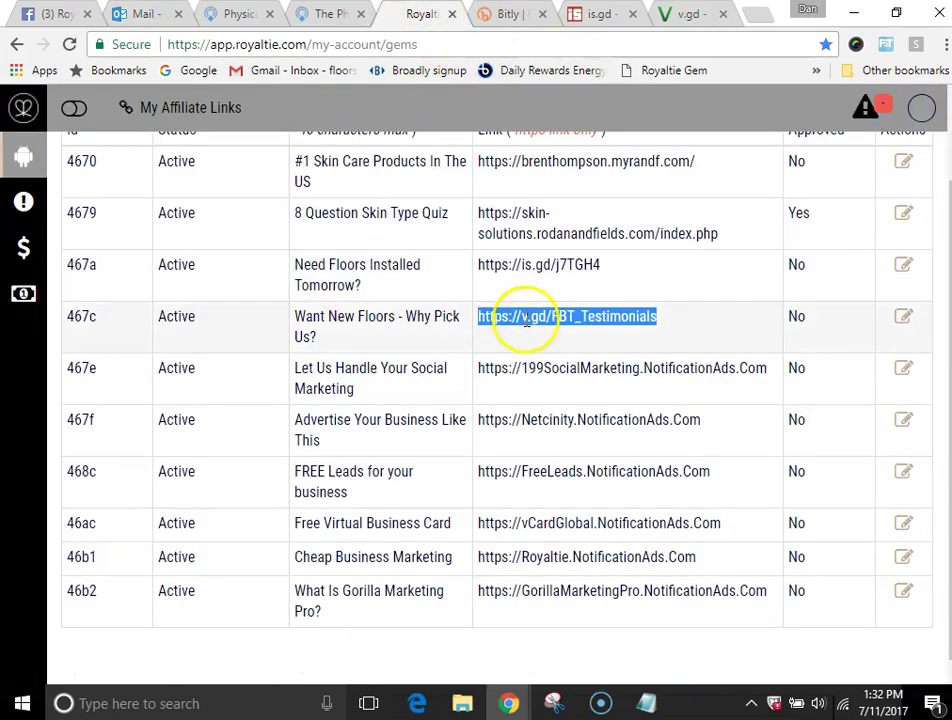
scroll(720, 480, "up", 1)
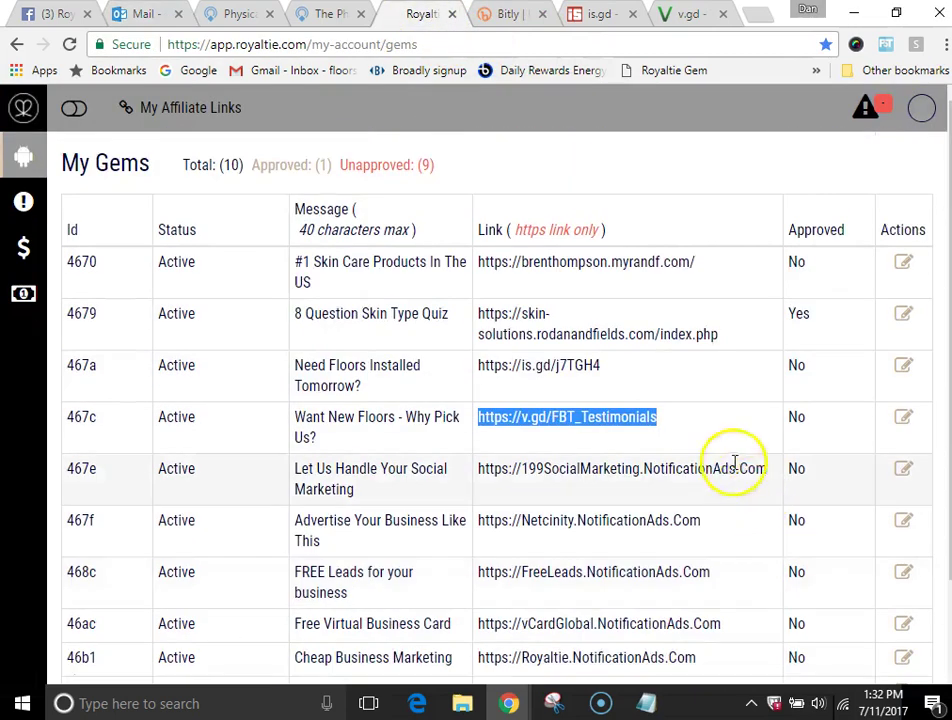
scroll(735, 463, "down", 1)
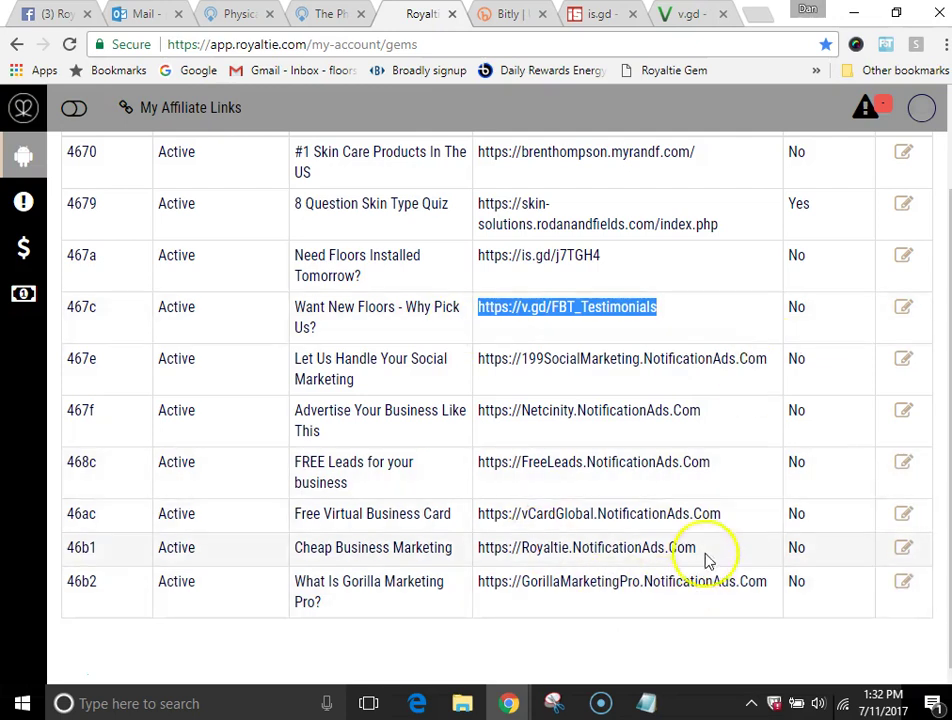
scroll(705, 560, "up", 1)
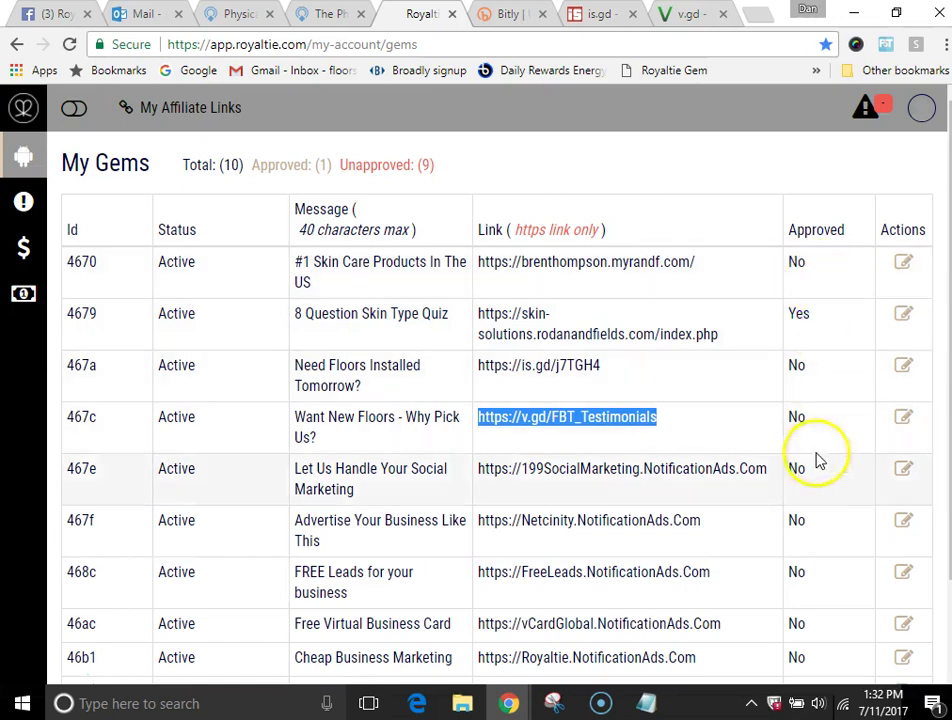
scroll(816, 480, "down", 1)
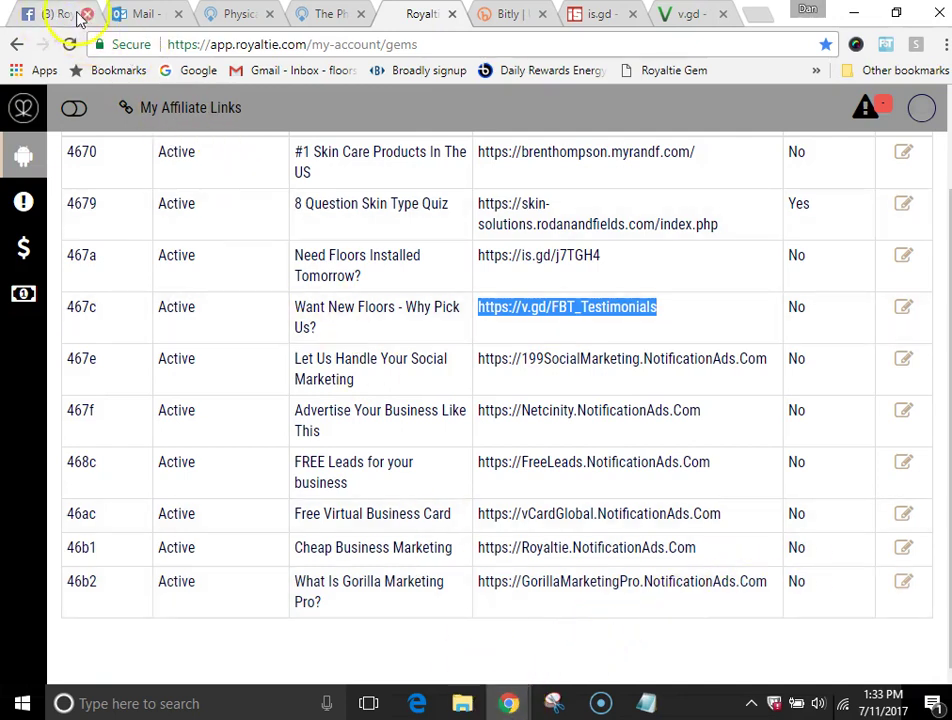
- Pop out the 'Re: Help - Why my gems were not approved?' reply and reread its URL Validator advice
left_click(134, 13)
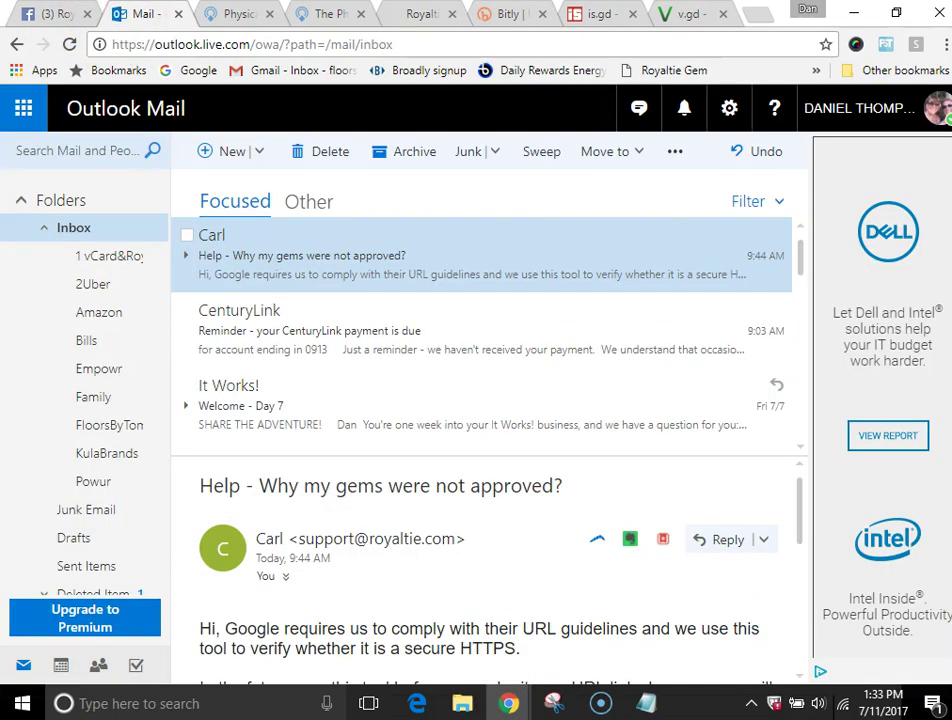
double_click(281, 263)
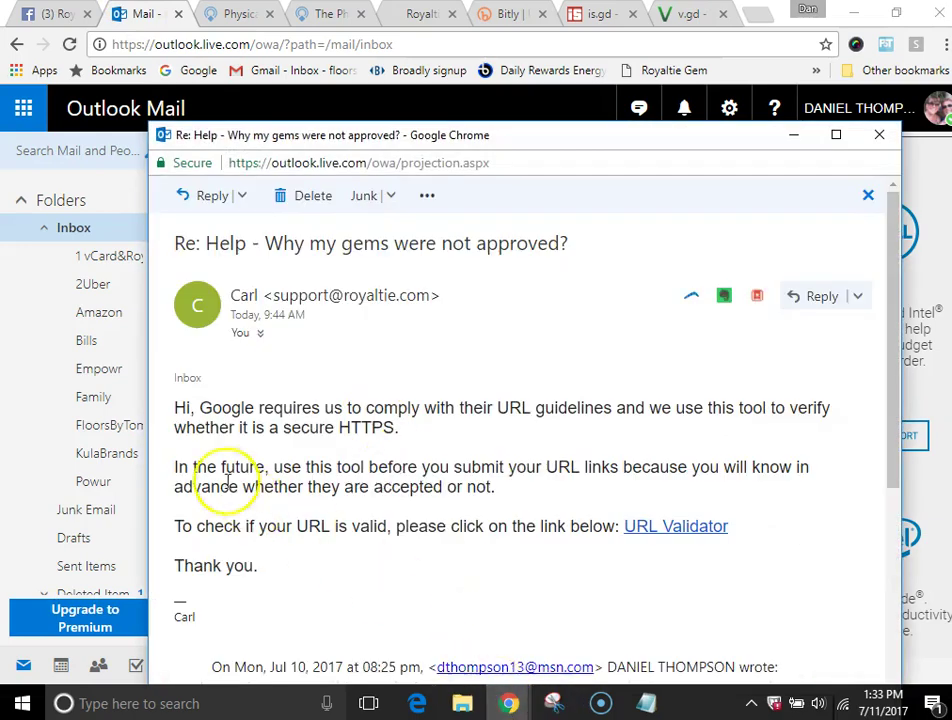
scroll(276, 516, "down", 3)
scroll(268, 518, "up", 3)
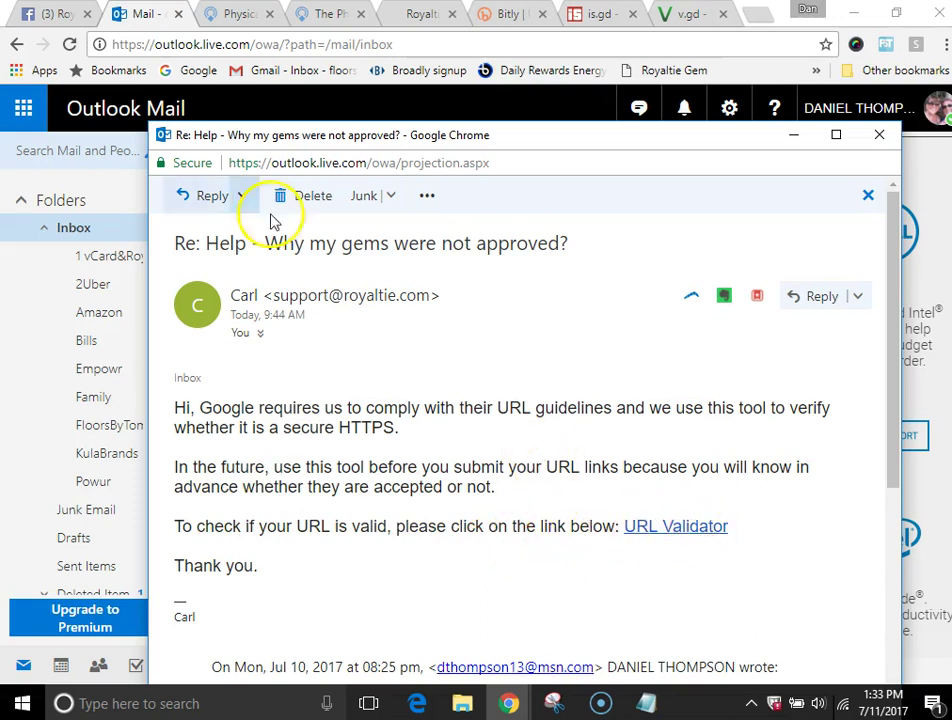
- Close the two extra pop-up email windows and return to Royaltie's My Gems table
left_click(209, 20)
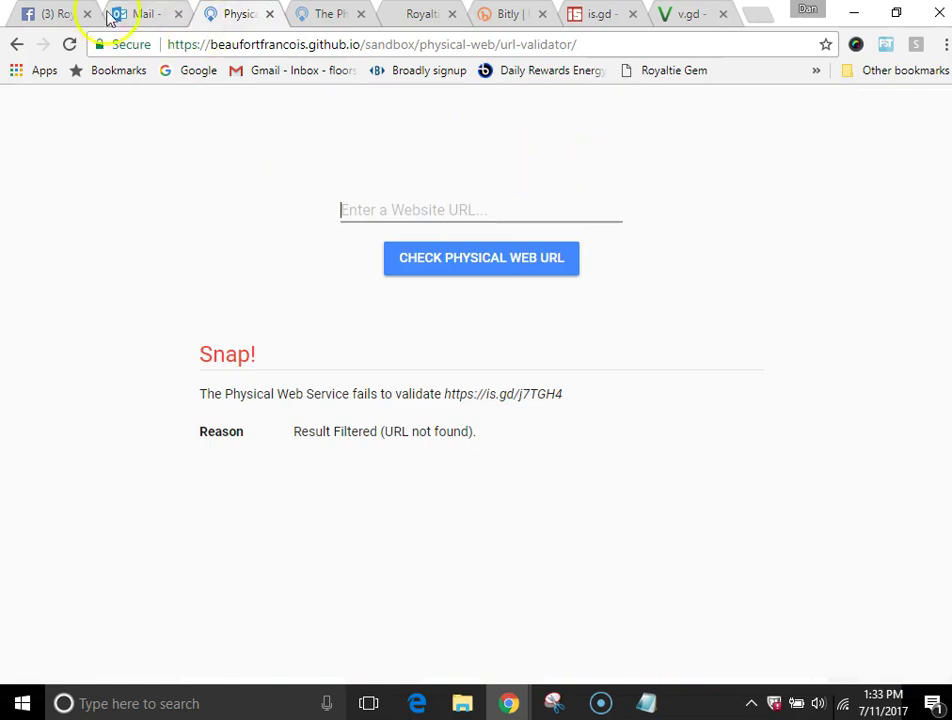
left_click(145, 14)
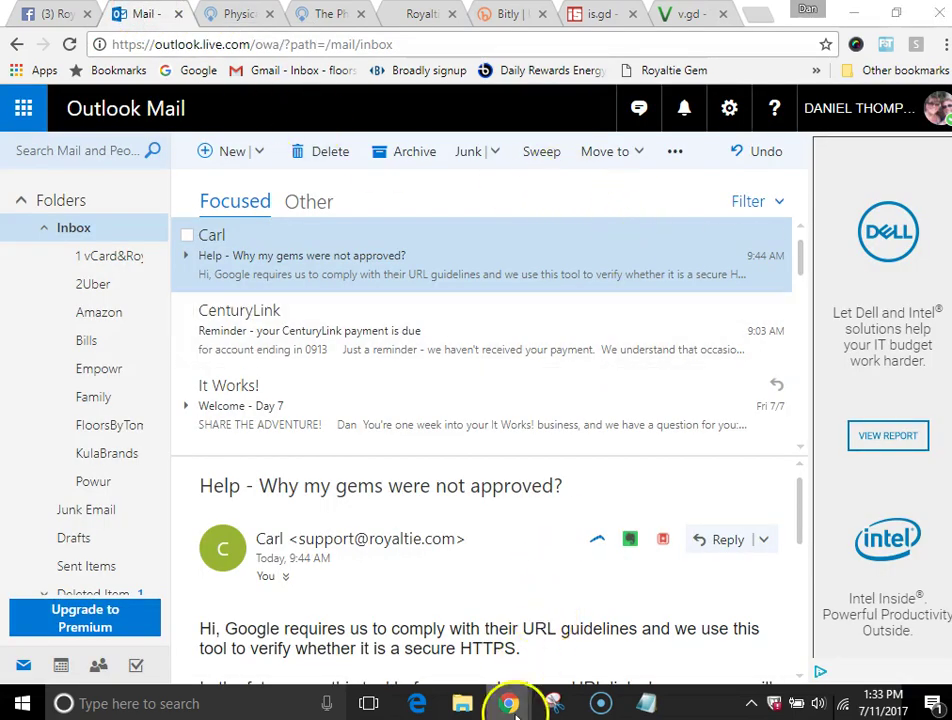
mouse_move(510, 703)
left_click(786, 529)
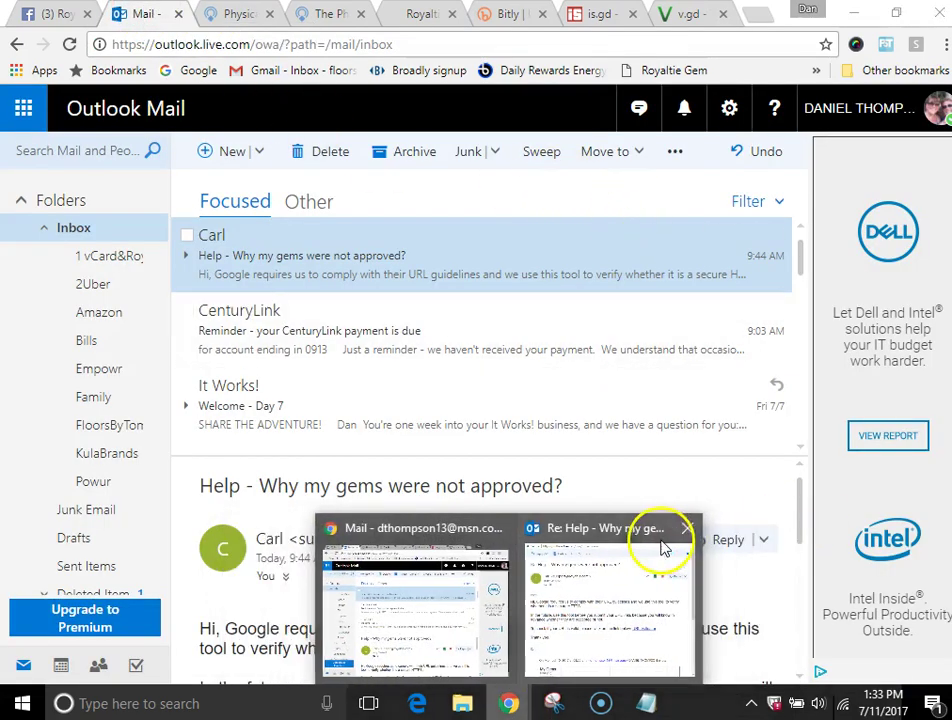
left_click(680, 530)
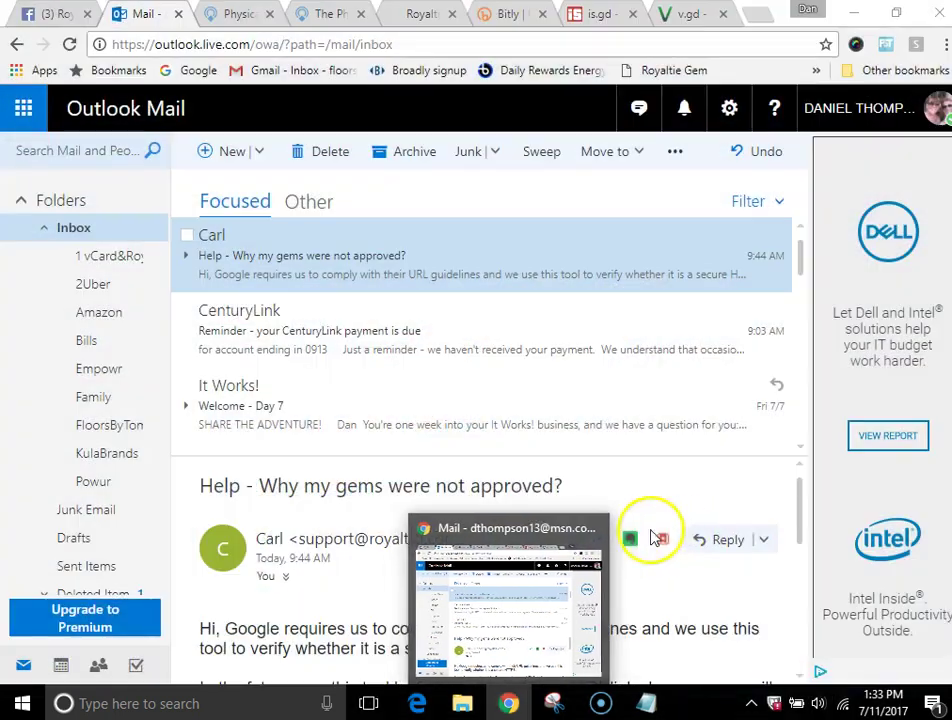
left_click(239, 13)
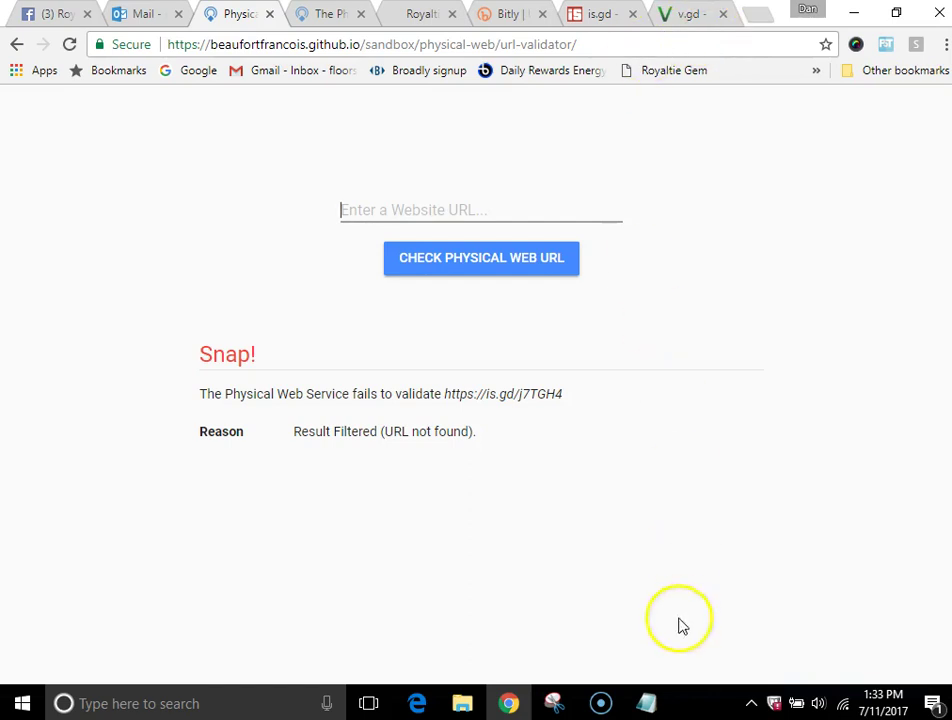
left_click(419, 16)
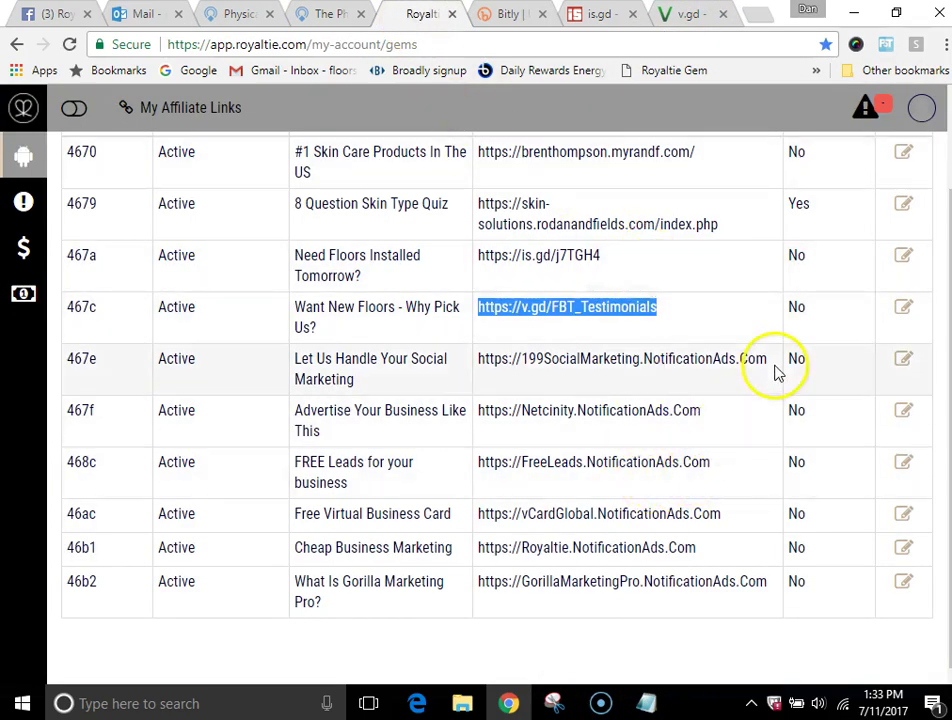
left_click_drag(776, 361, 476, 360)
key("ctrl+c")
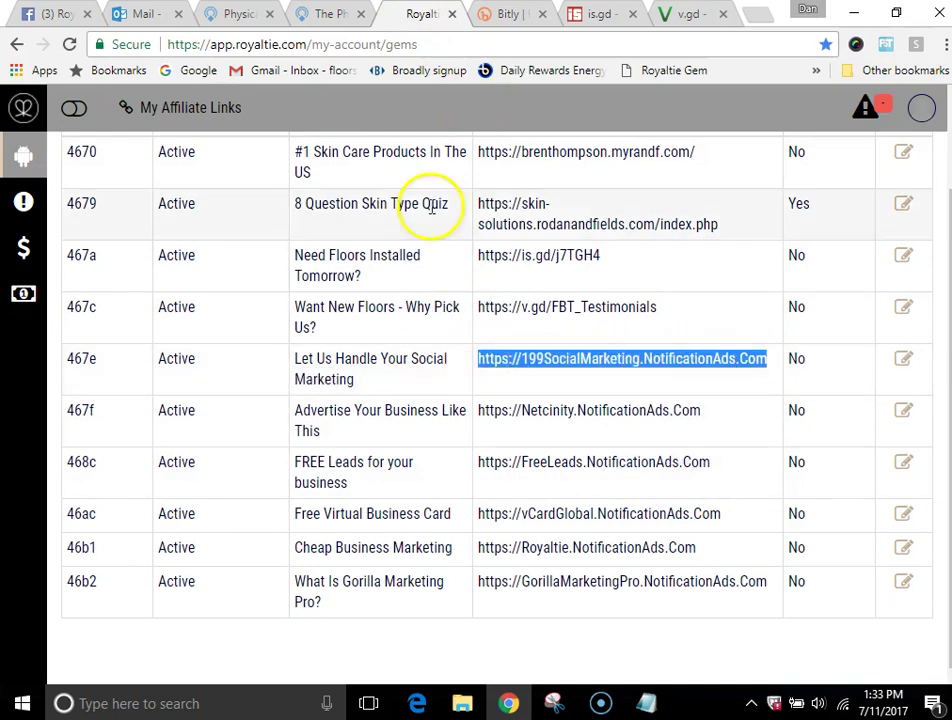
left_click(230, 14)
key("ctrl+v")
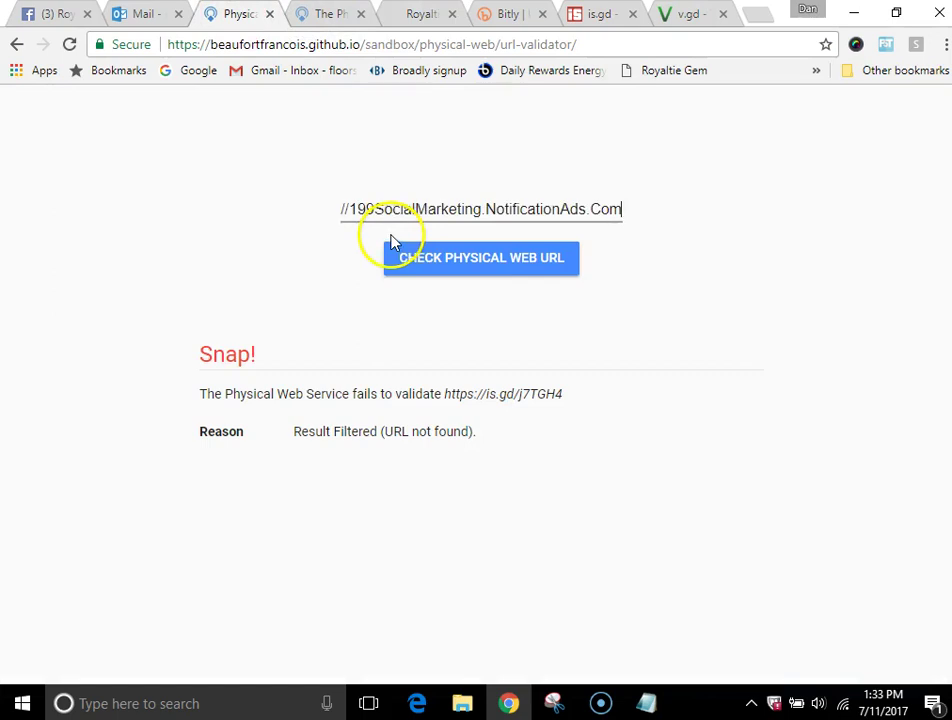
left_click(421, 269)
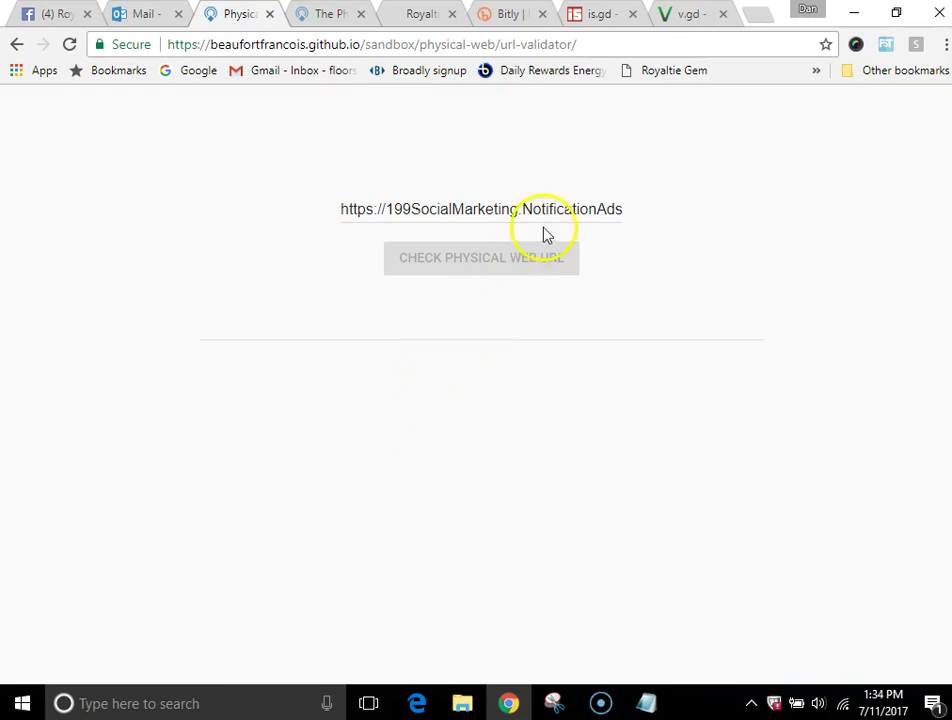
left_click_drag(563, 207, 666, 209)
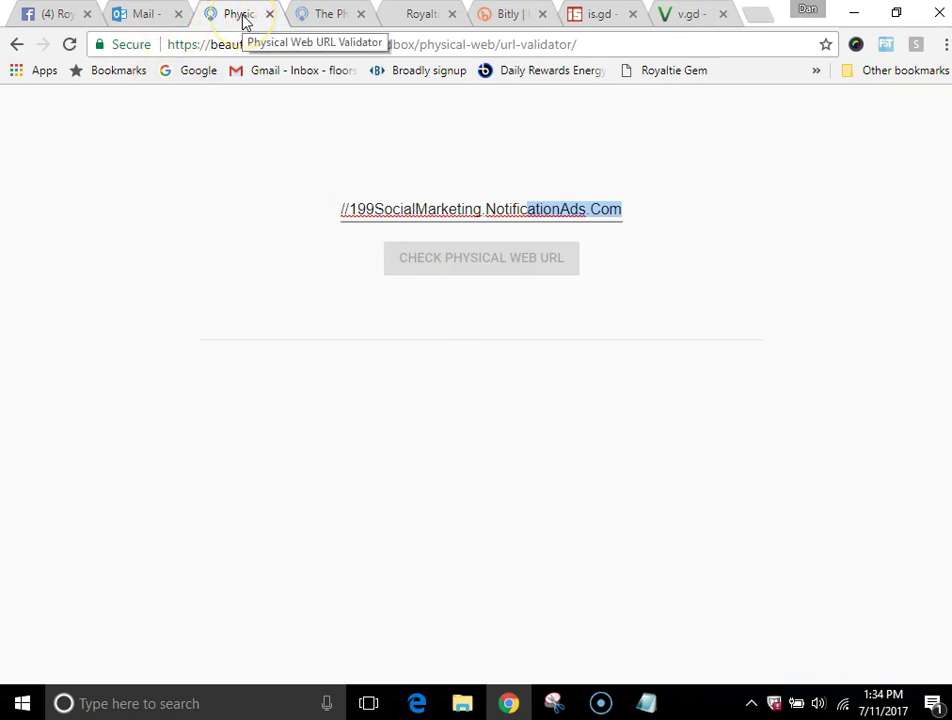
- Scroll the Physical Web Get Started guide to its BLE beacons section on HTTPS-only URLs
left_click(17, 44)
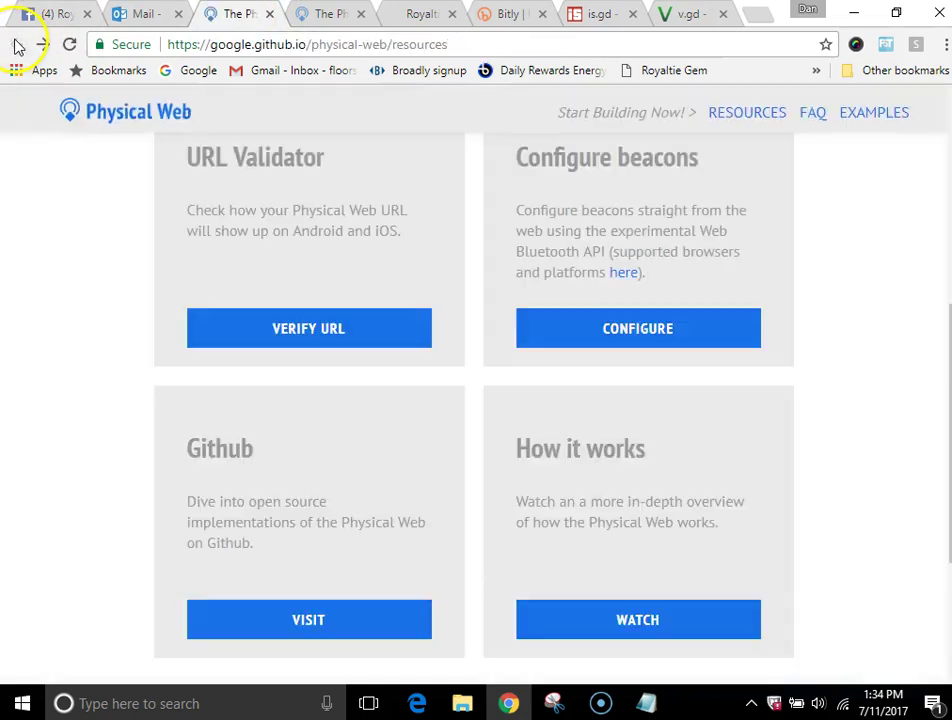
scroll(266, 314, "up", 5)
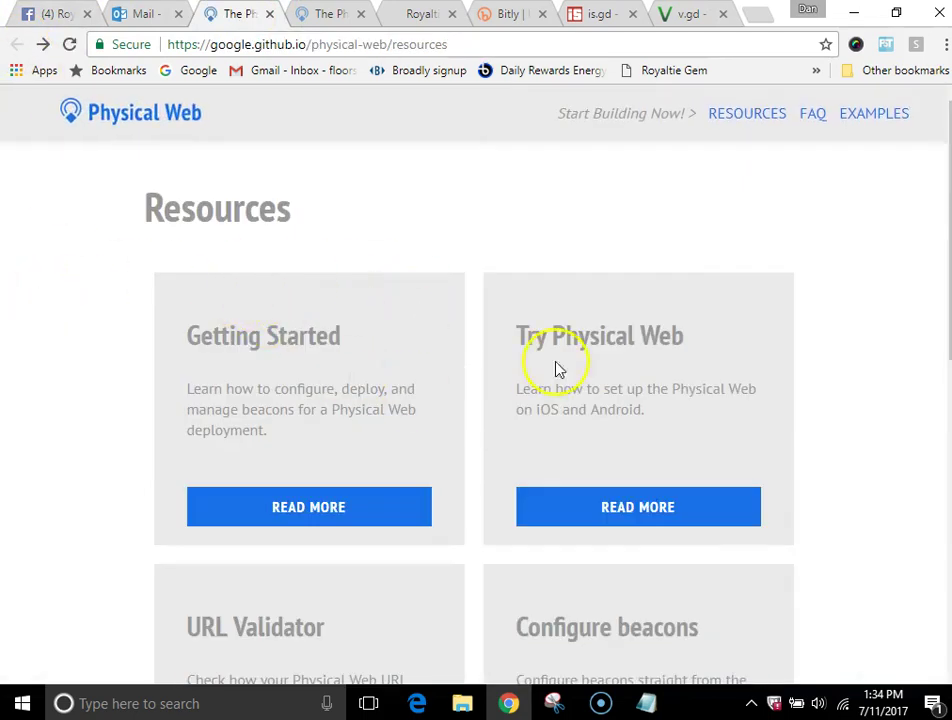
scroll(407, 436, "down", 7)
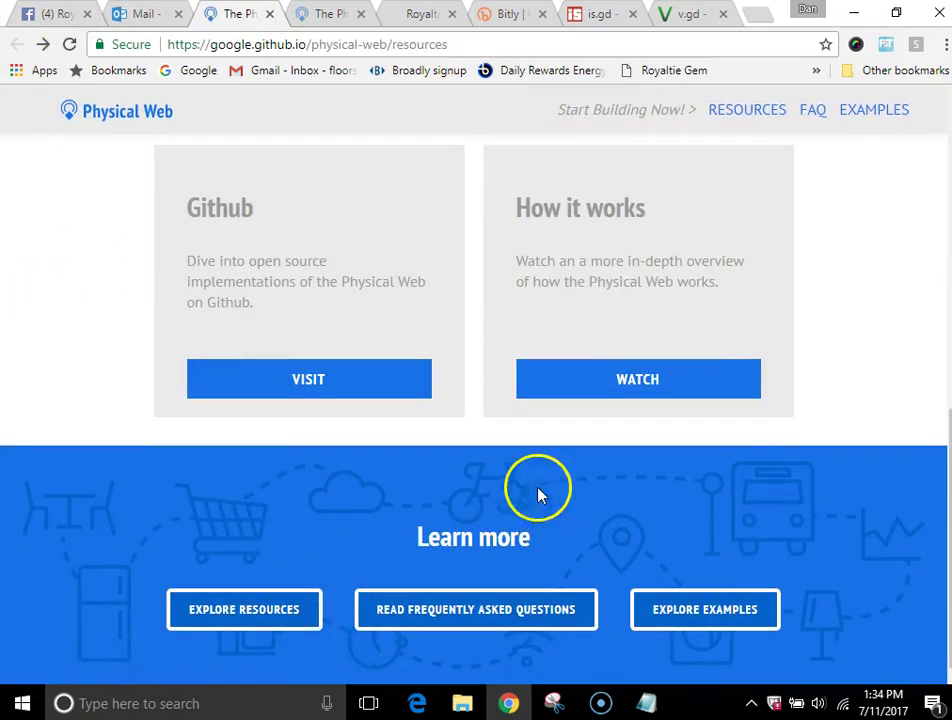
scroll(654, 336, "up", 4)
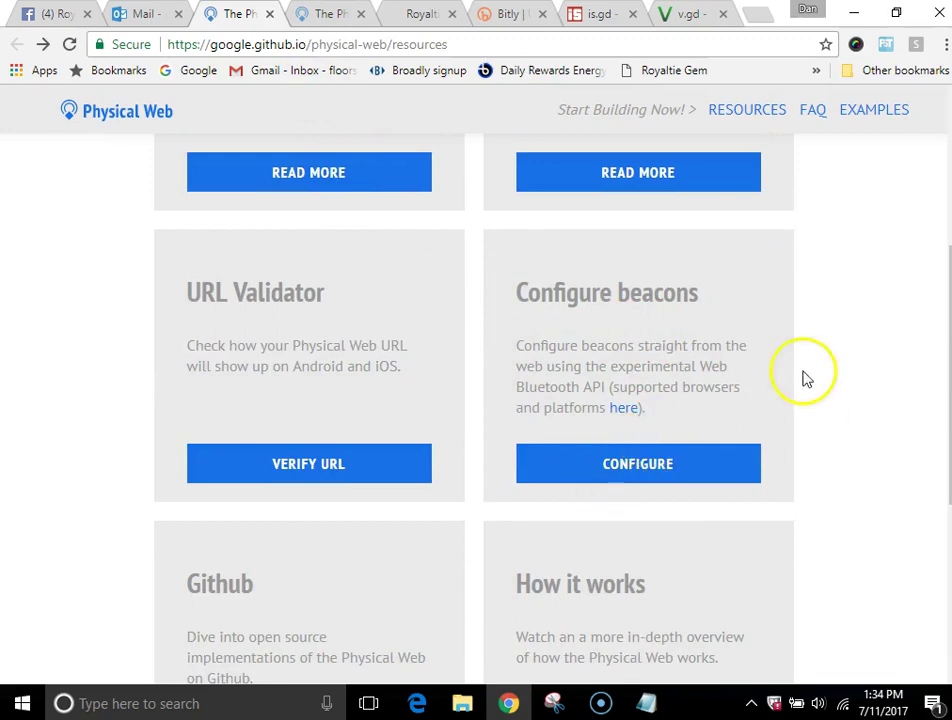
left_click(335, 18)
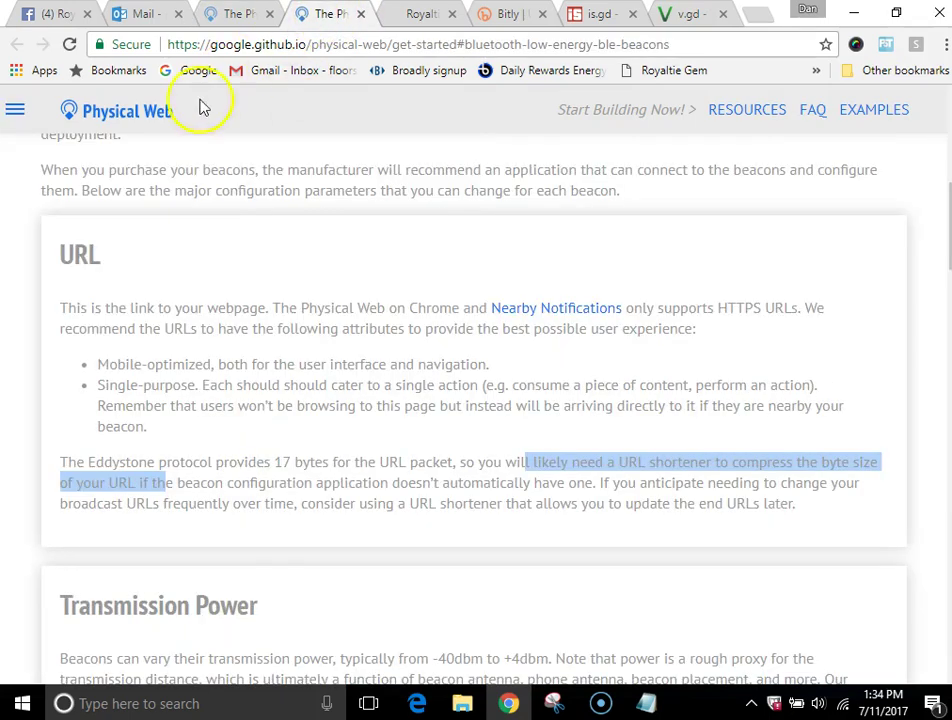
scroll(142, 255, "up", 6)
scroll(145, 262, "down", 5)
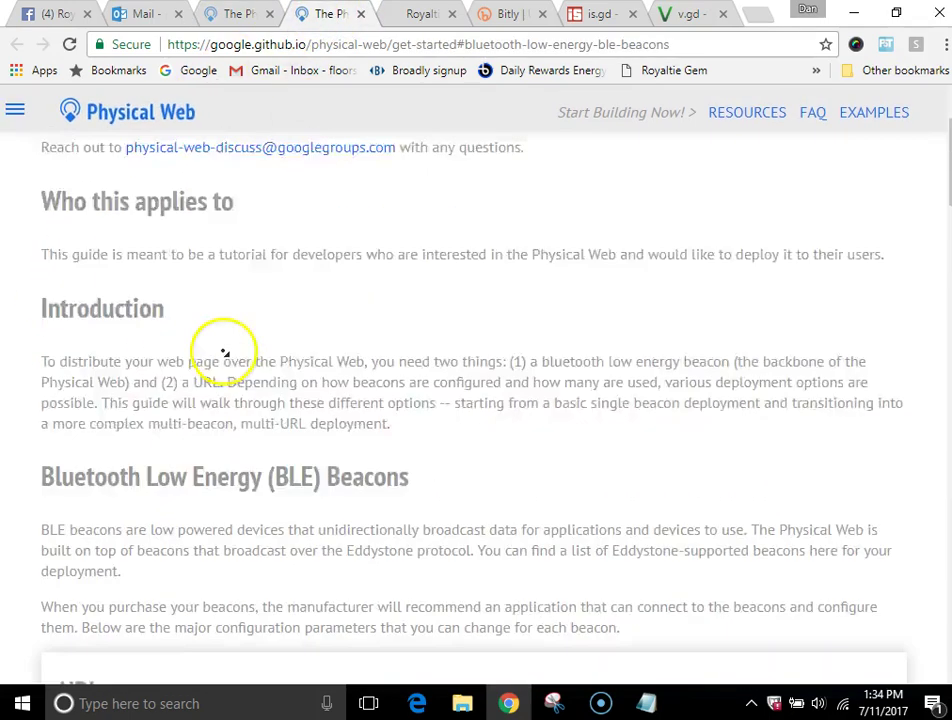
scroll(202, 238, "up", 2)
scroll(205, 220, "up", 3)
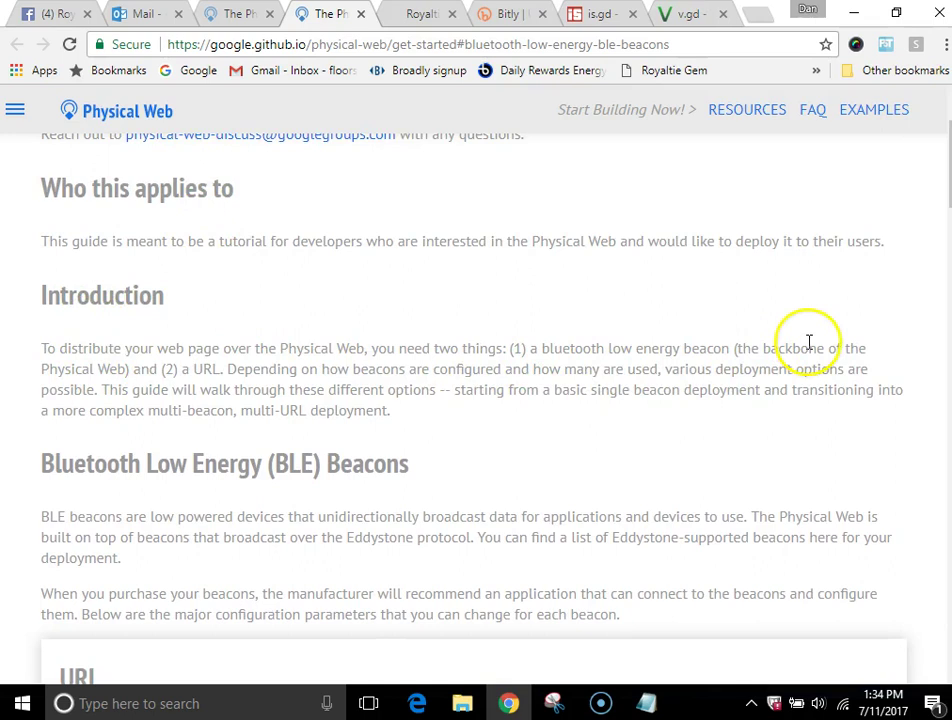
scroll(322, 387, "down", 3)
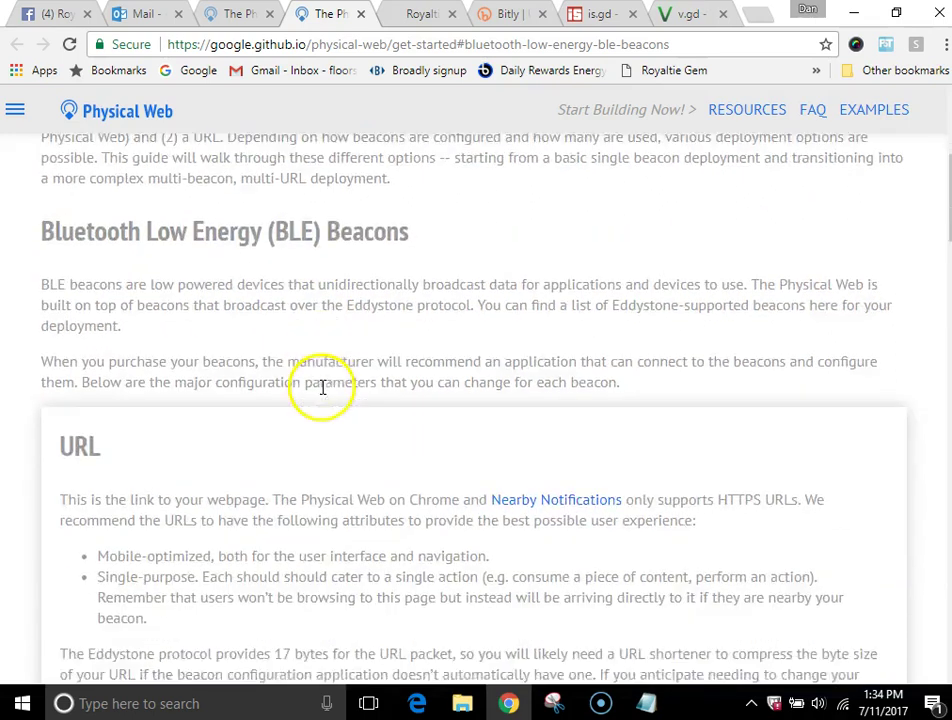
scroll(310, 378, "down", 1)
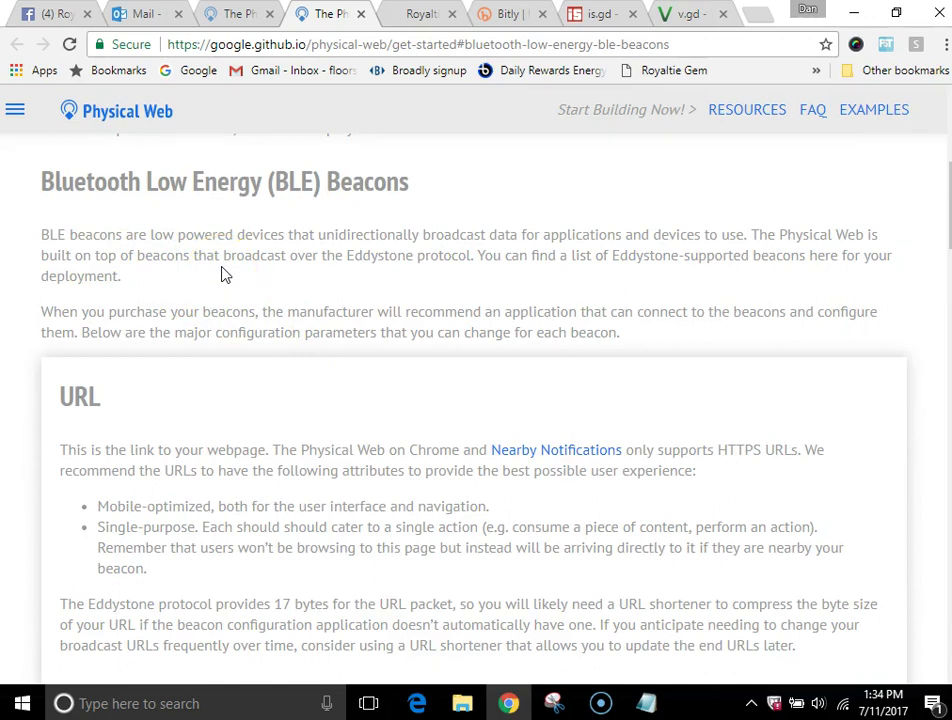
scroll(290, 235, "down", 2)
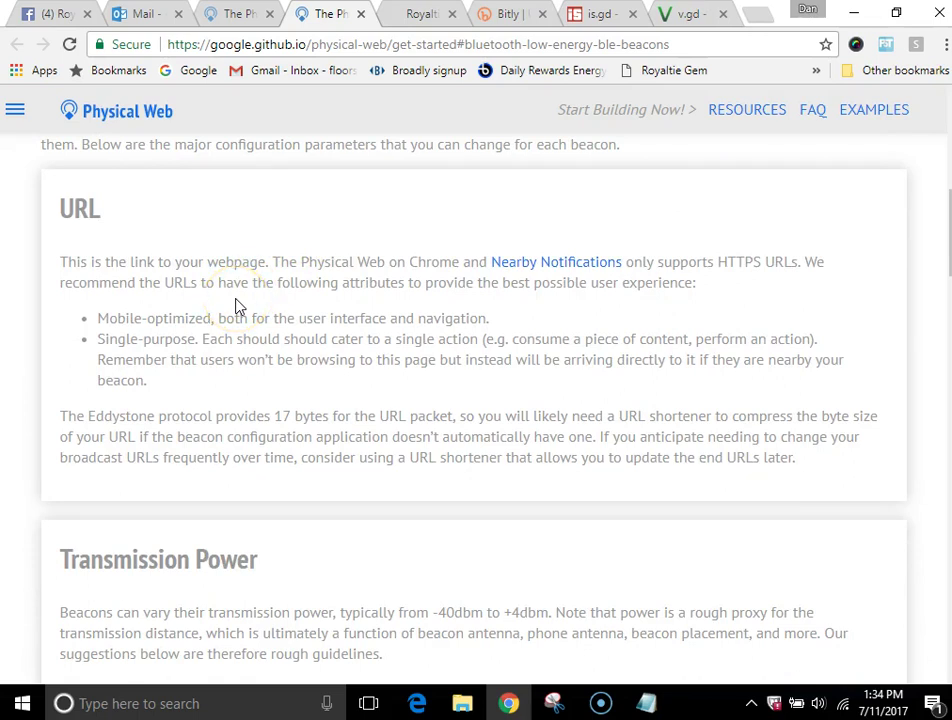
- Highlight the Eddystone 17-byte URL limit and shortener advice, then return to the Royaltie gems table
left_click(236, 16)
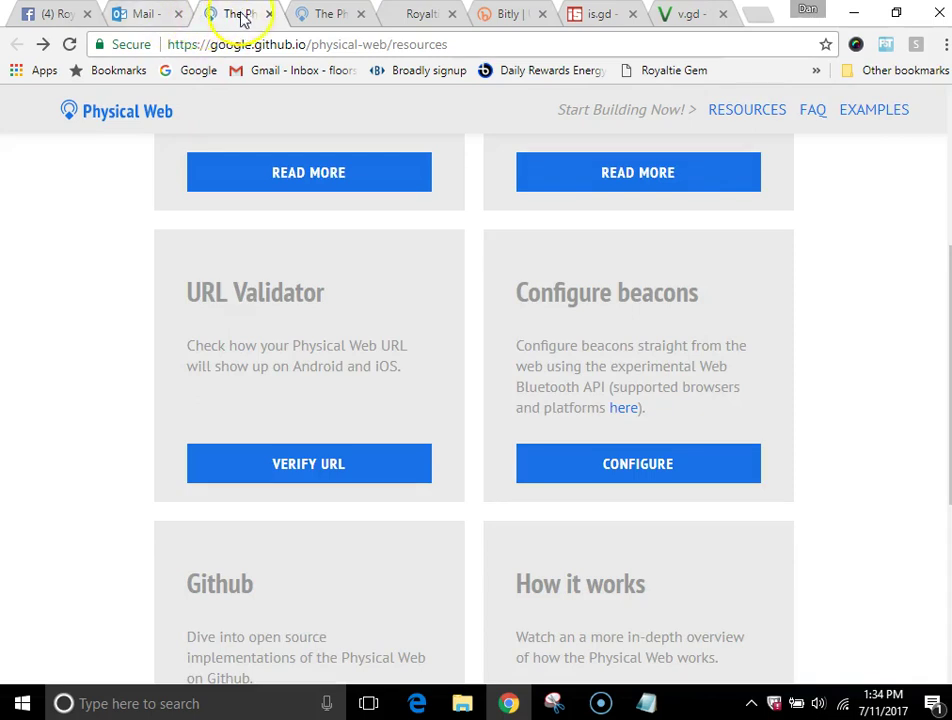
left_click(331, 18)
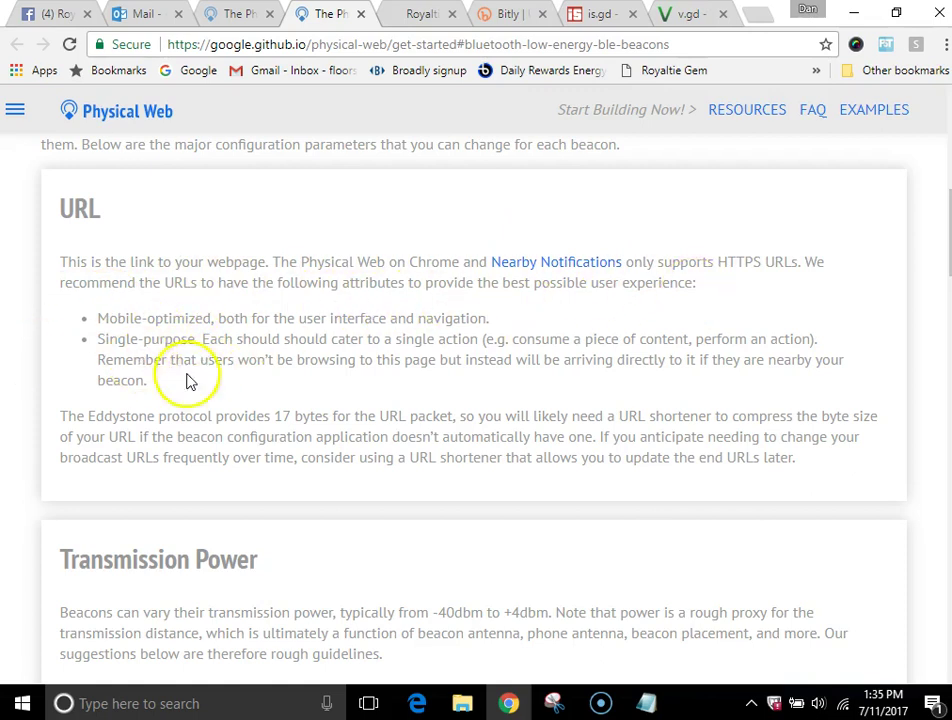
left_click_drag(62, 415, 453, 416)
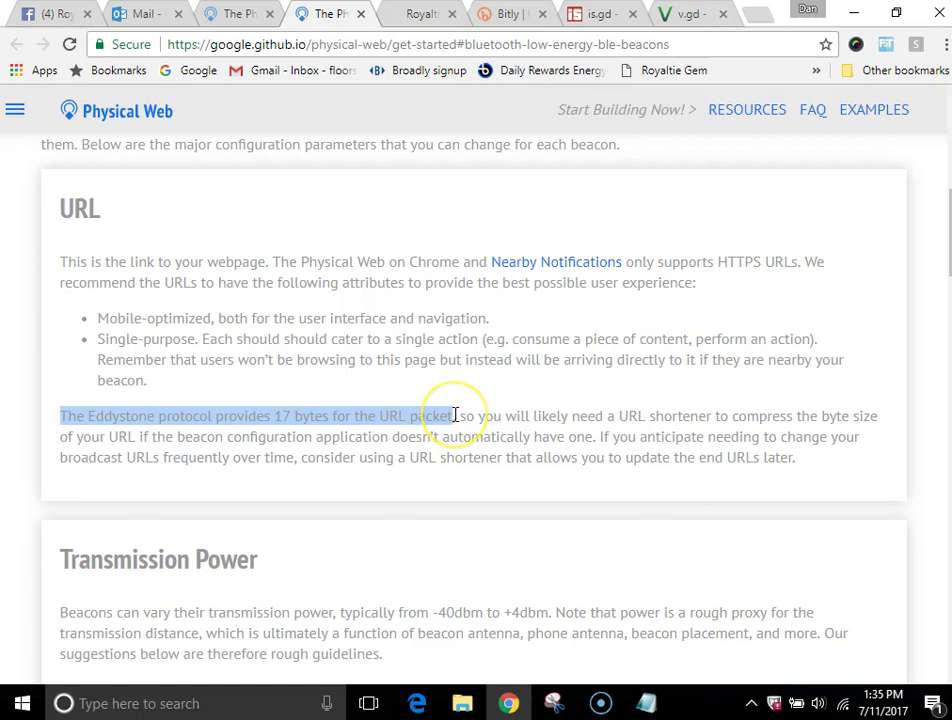
left_click_drag(464, 414, 146, 435)
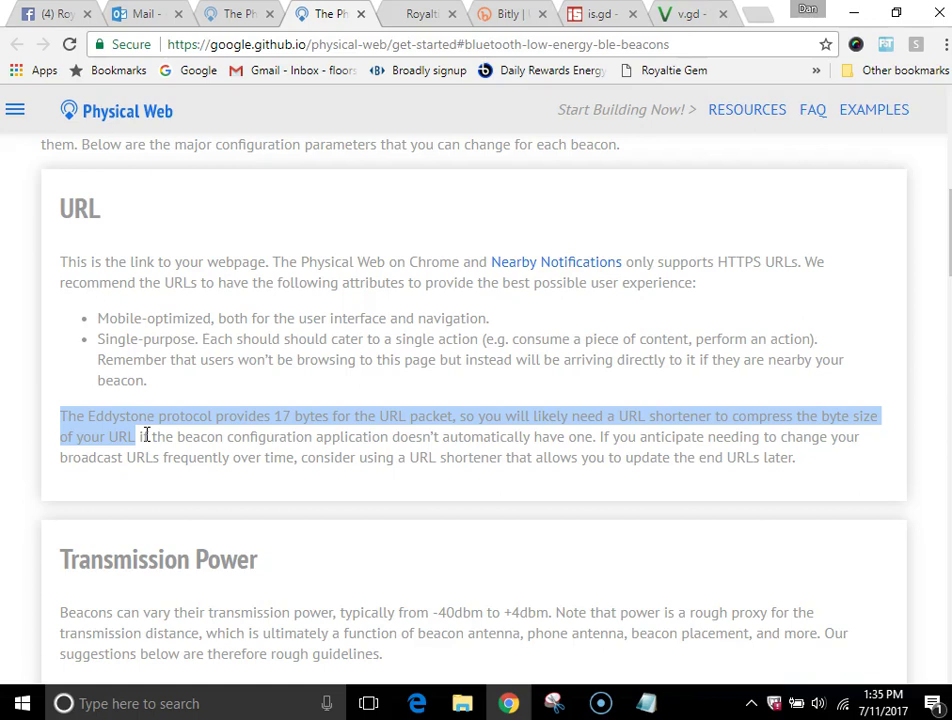
left_click(151, 408)
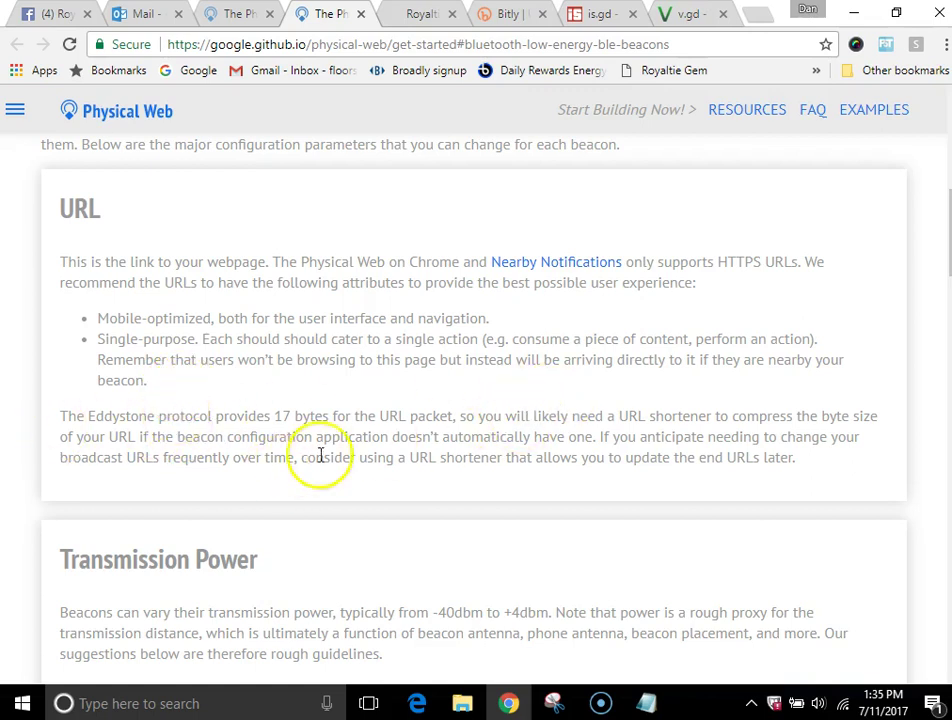
left_click(425, 18)
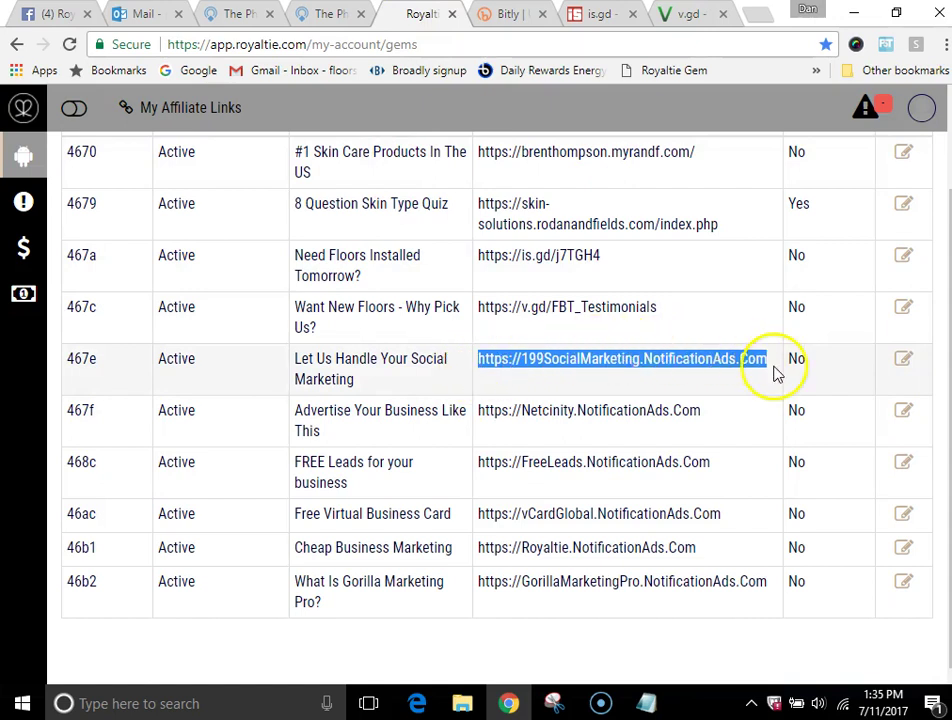
right_click(580, 357)
left_click(605, 369)
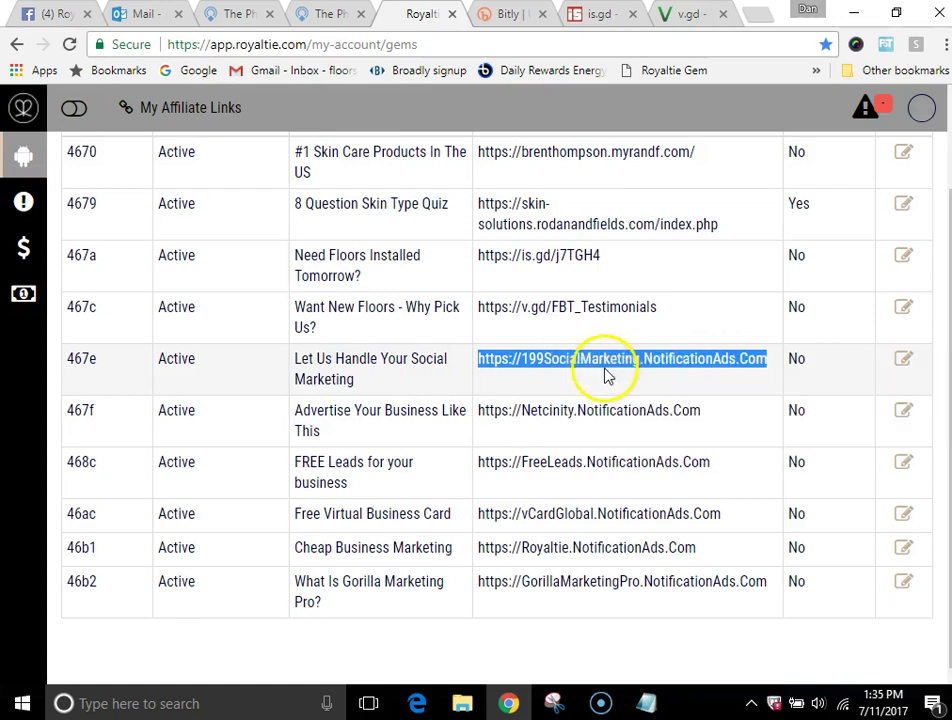
left_click(506, 16)
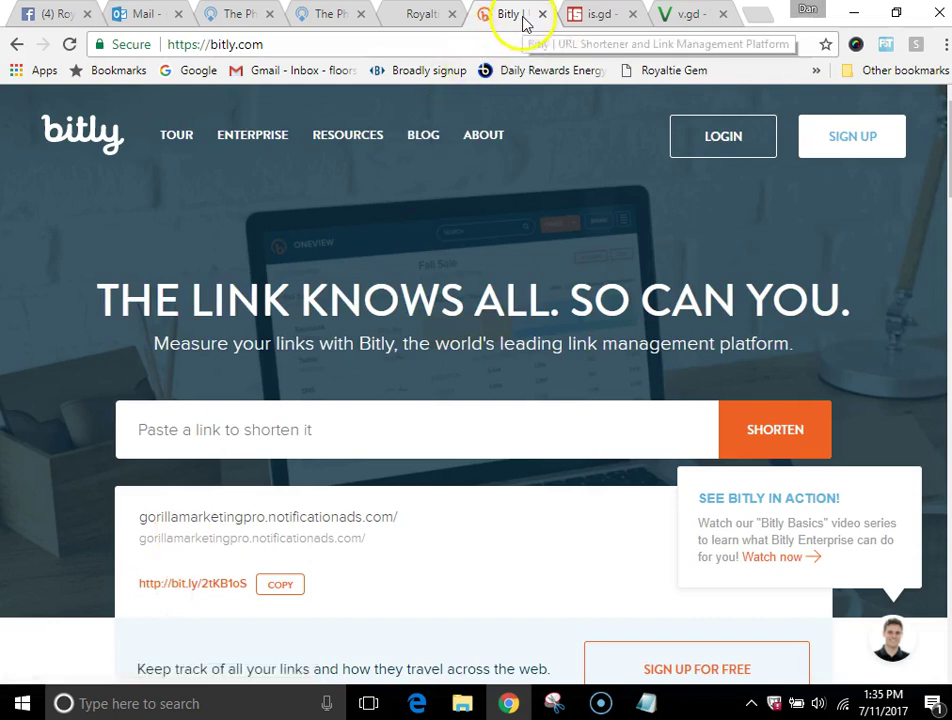
left_click(601, 20)
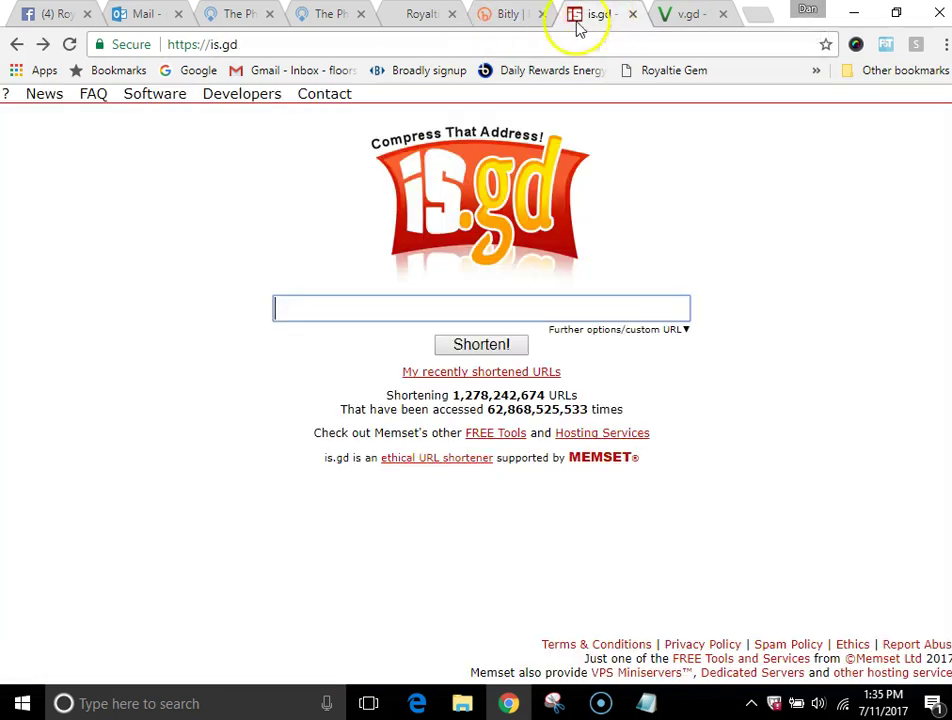
right_click(359, 303)
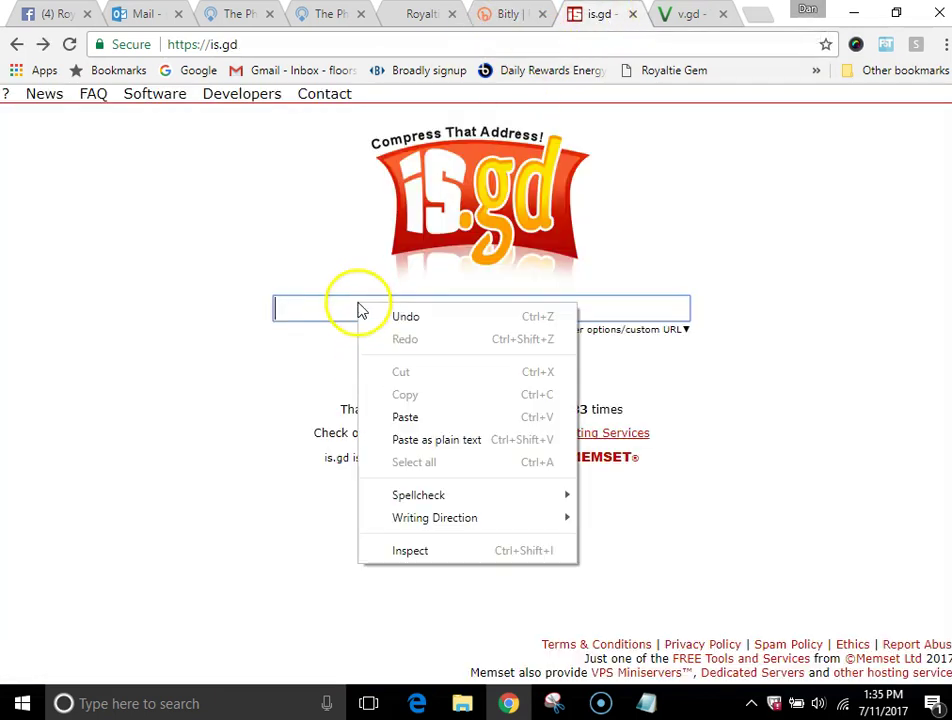
left_click(404, 417)
left_click(466, 346)
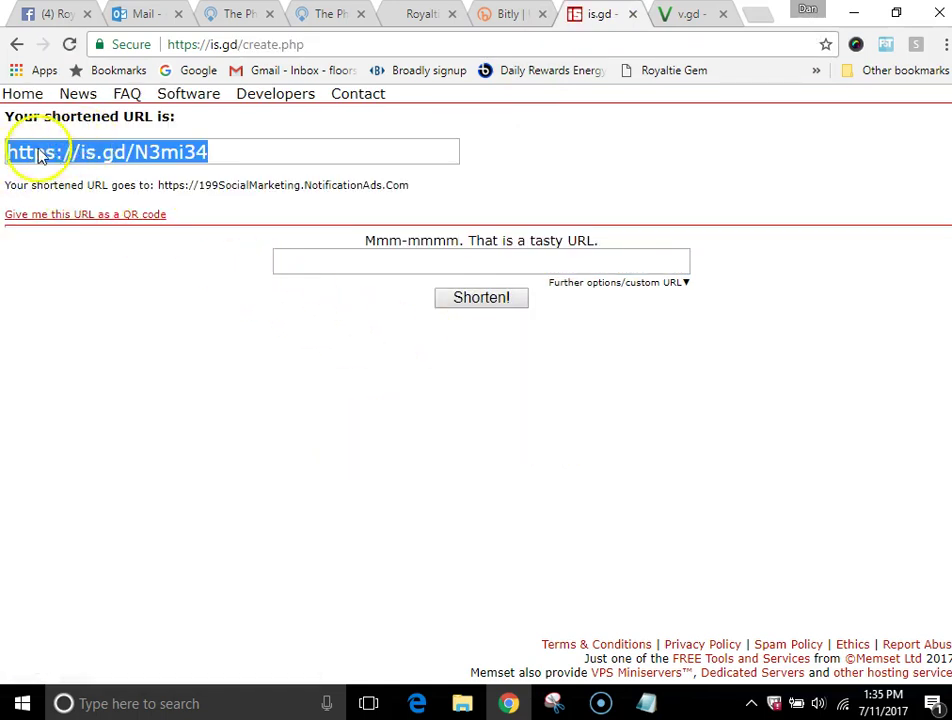
right_click(170, 158)
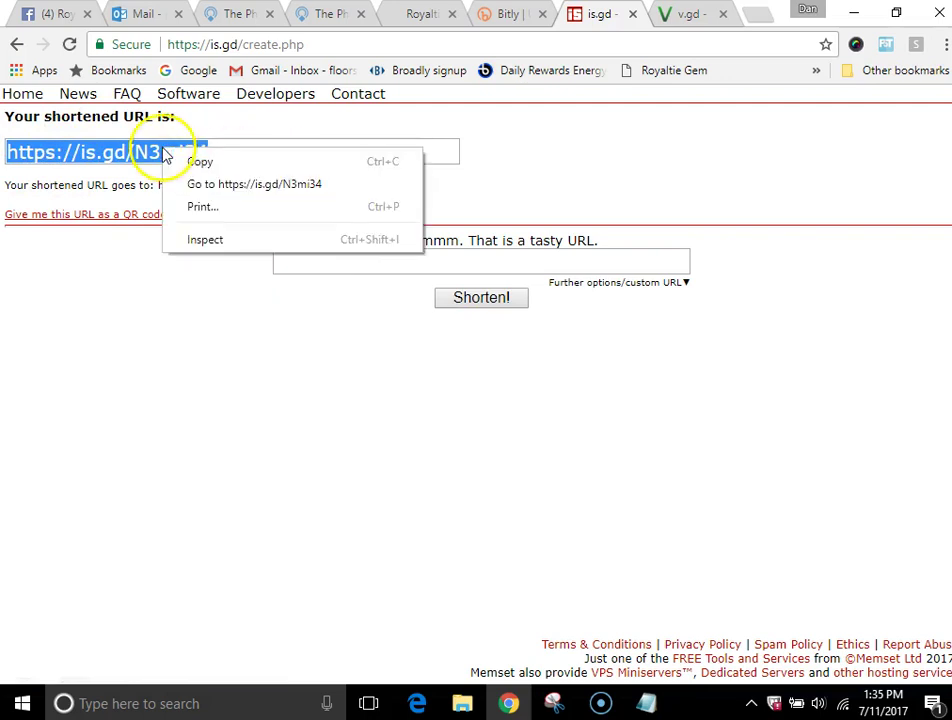
left_click(198, 161)
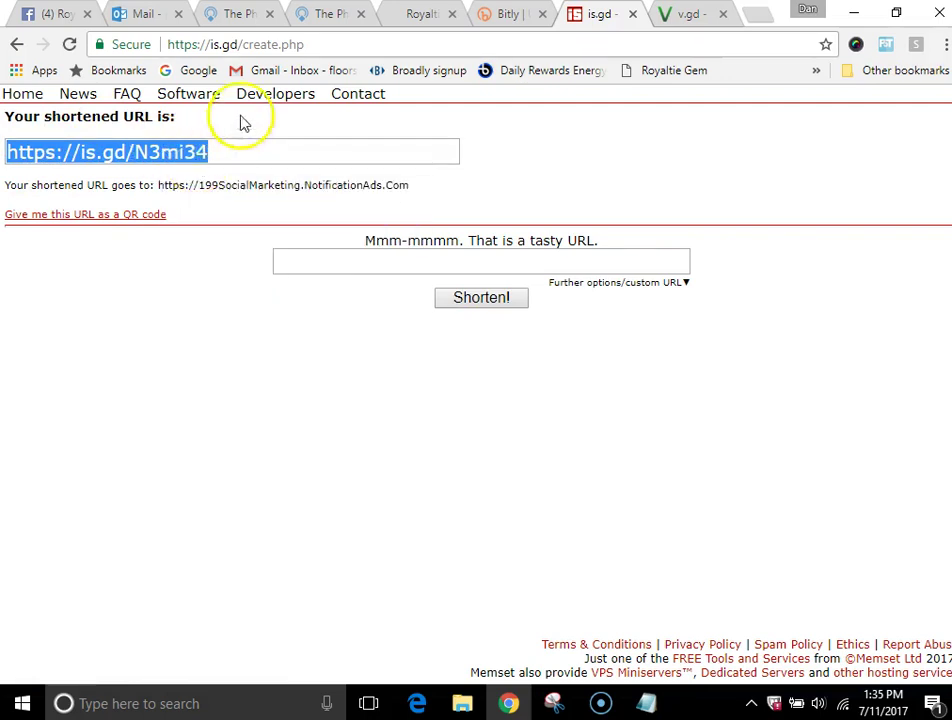
left_click(236, 16)
left_click(333, 13)
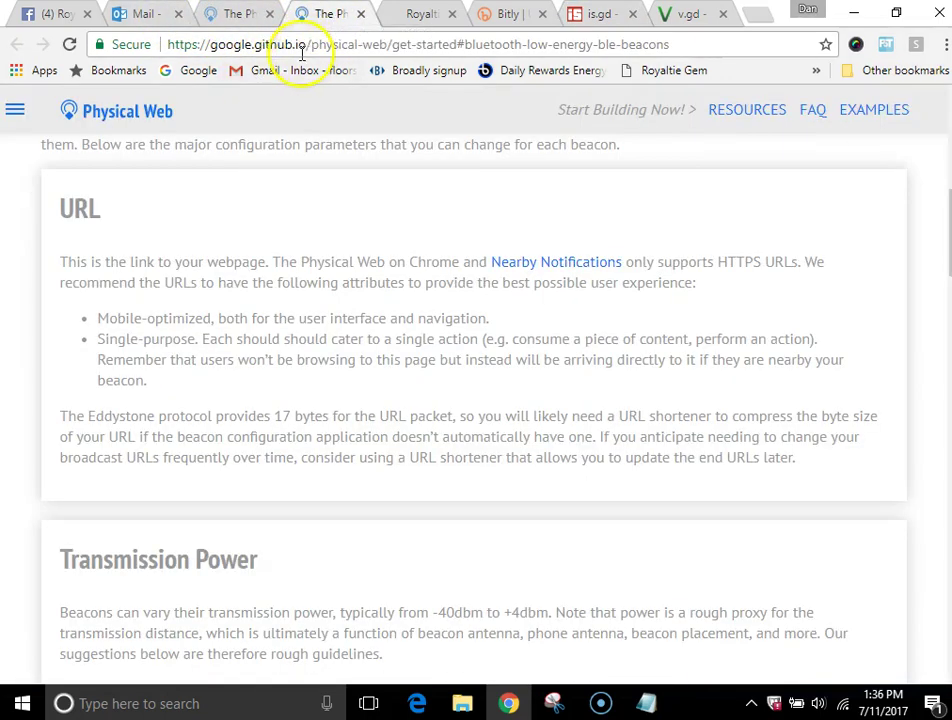
left_click(237, 17)
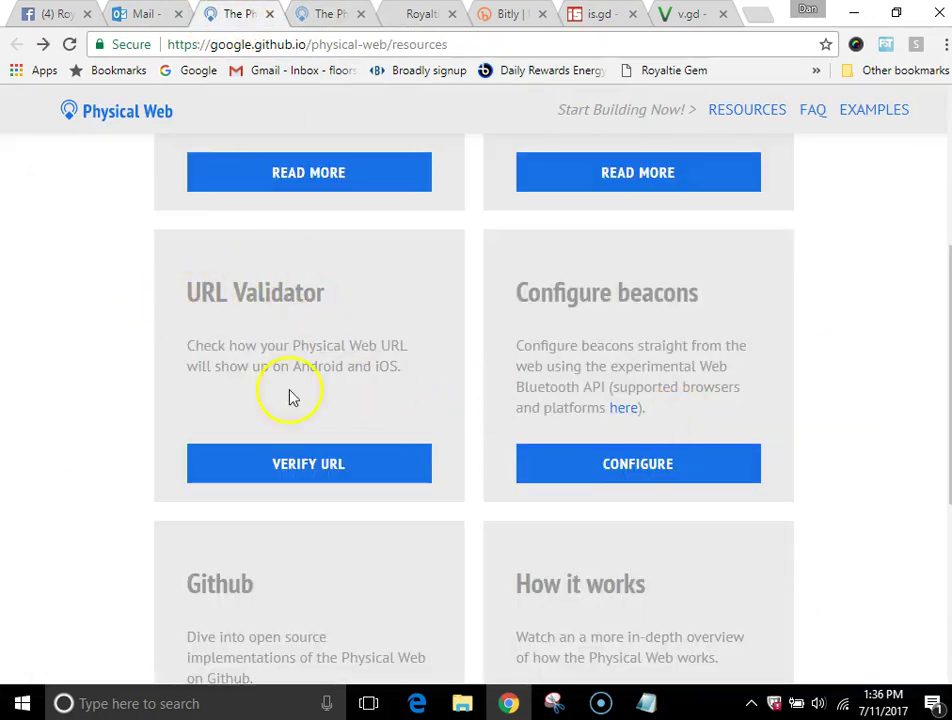
left_click(280, 470)
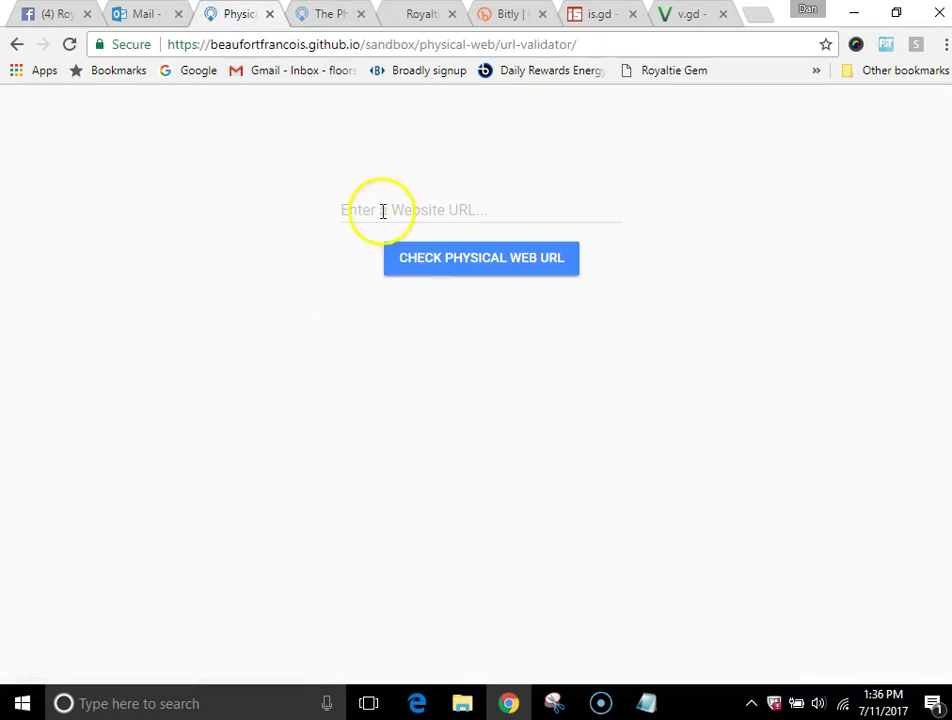
key("ctrl+v")
left_click(432, 266)
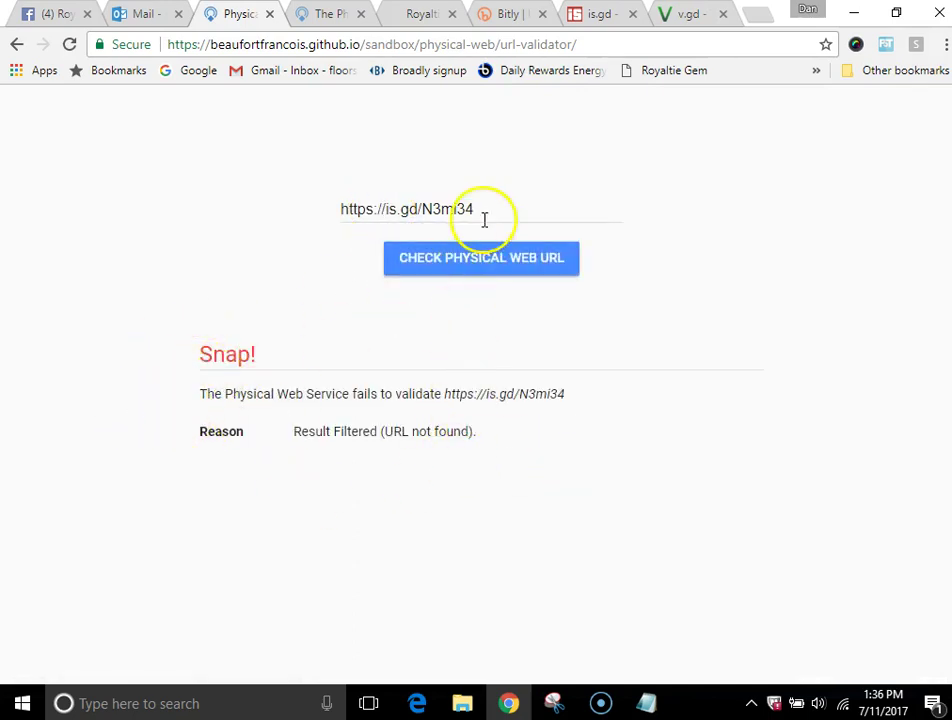
- Put the original 199SocialMarketing.NotificationAds.Com gem link into v.gd, replacing the is.gd link
left_click(695, 17)
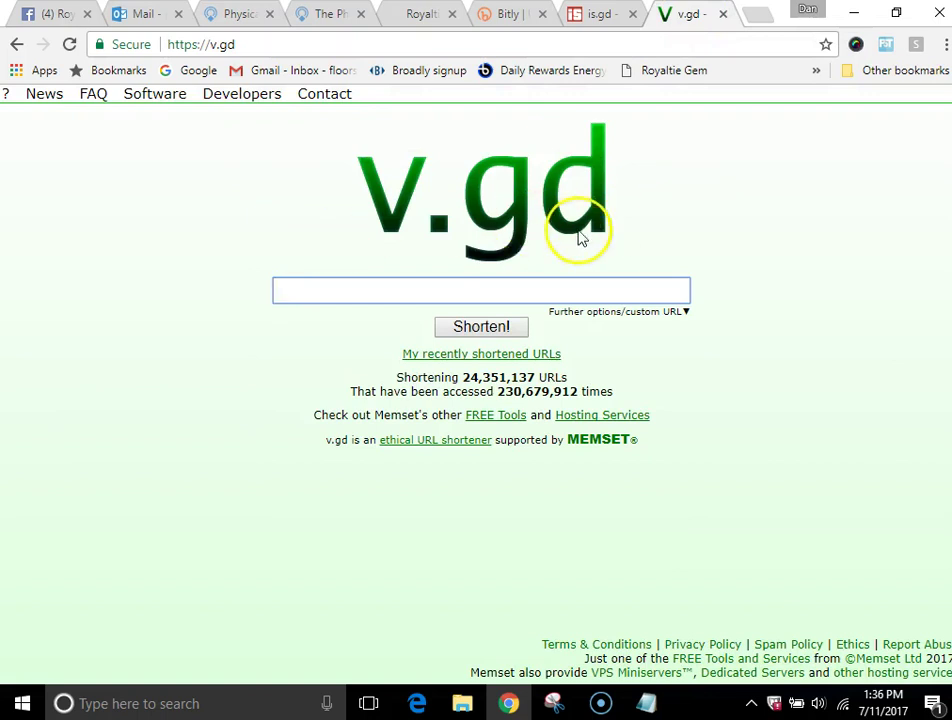
key("ctrl+v")
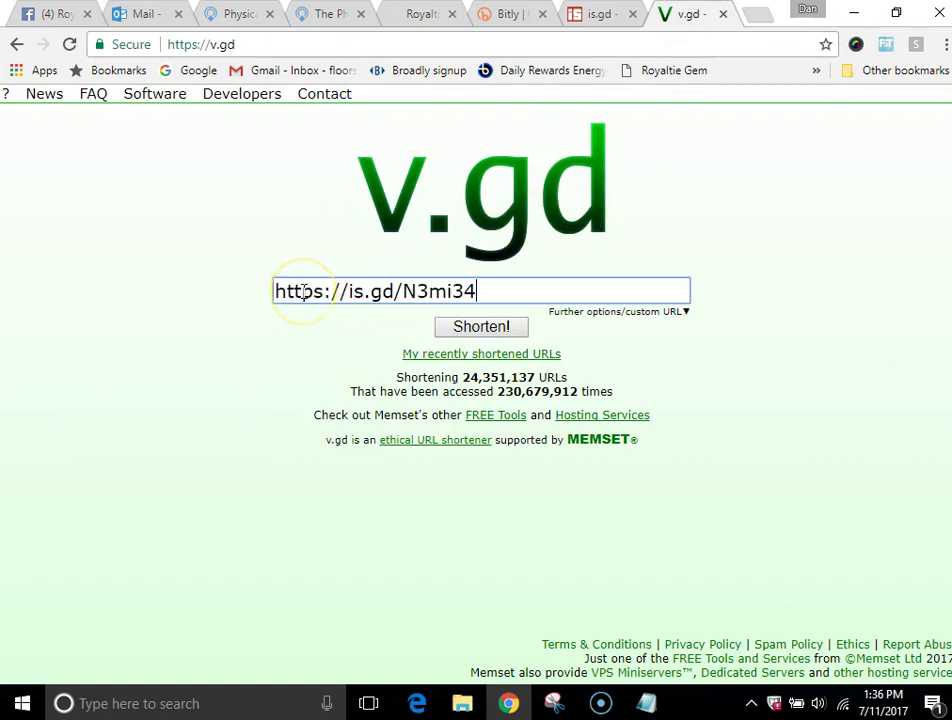
left_click_drag(491, 291, 240, 304)
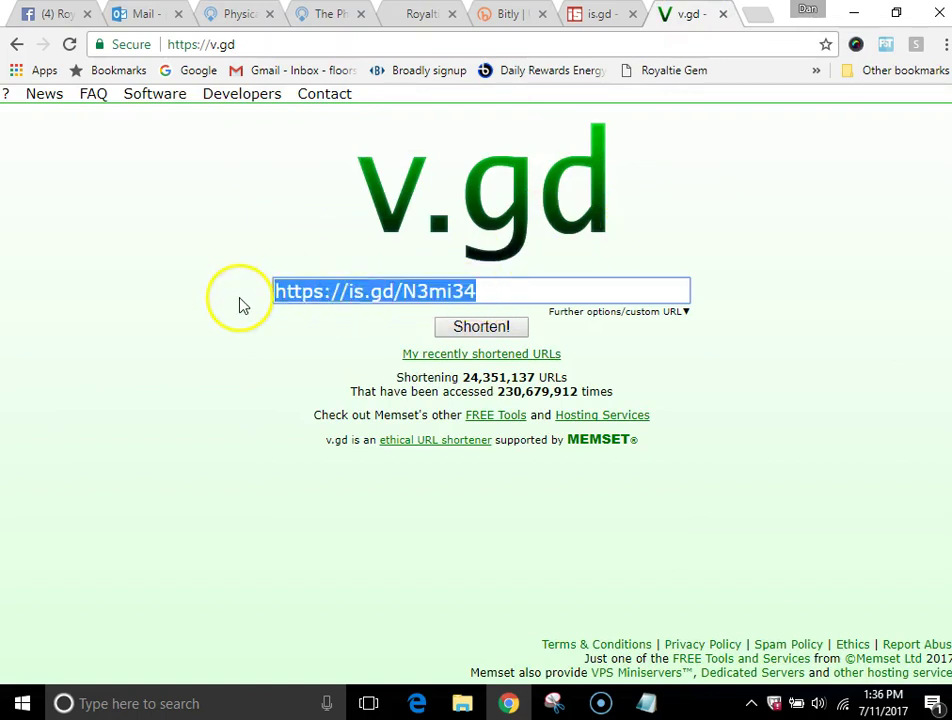
key("ctrl+x")
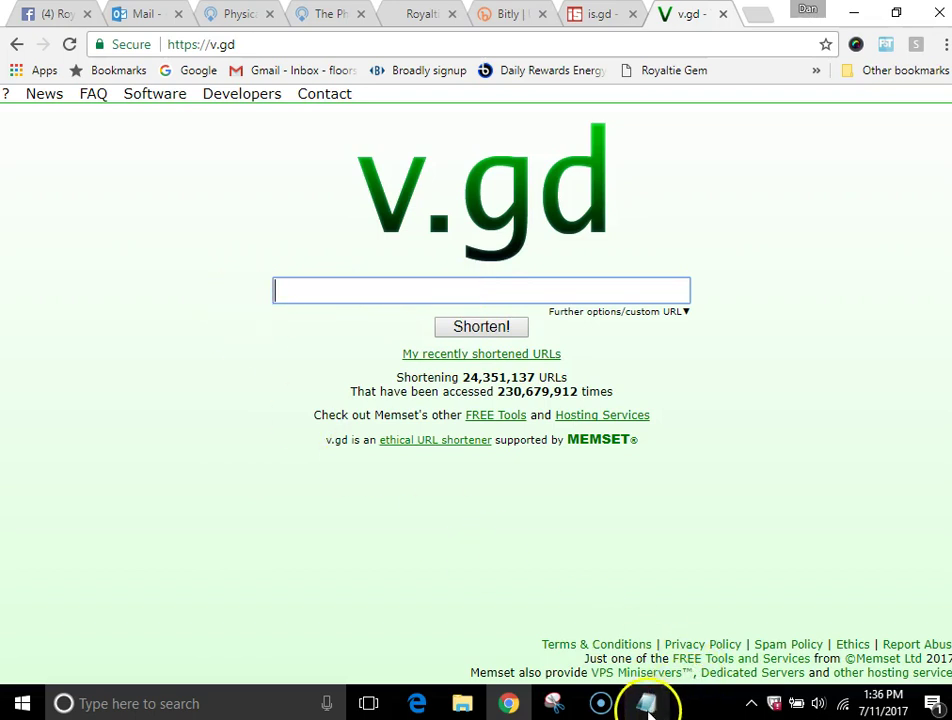
mouse_move(645, 705)
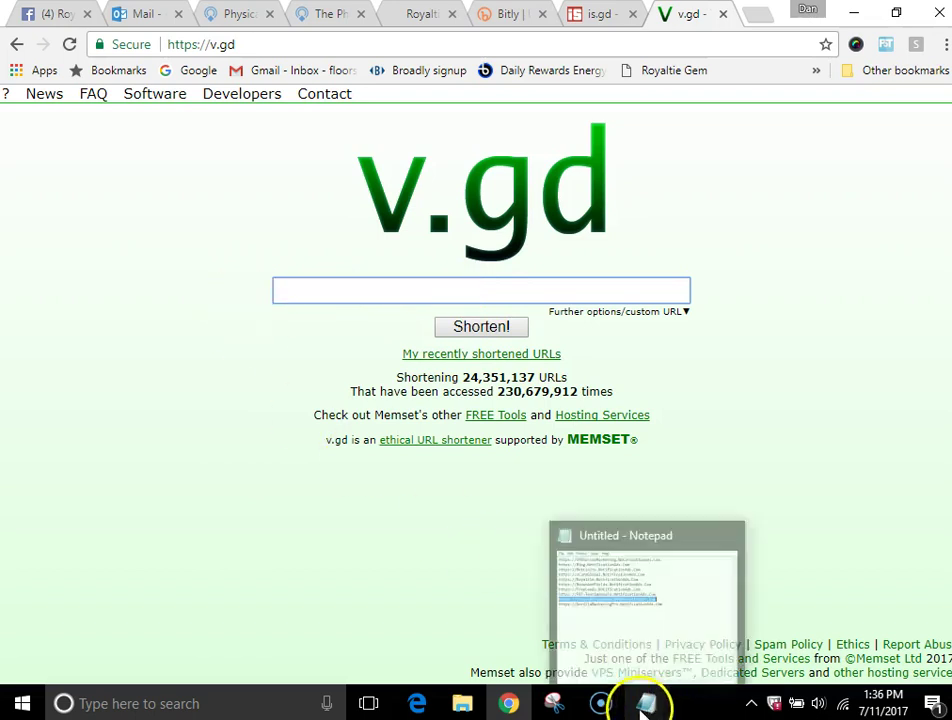
left_click(431, 16)
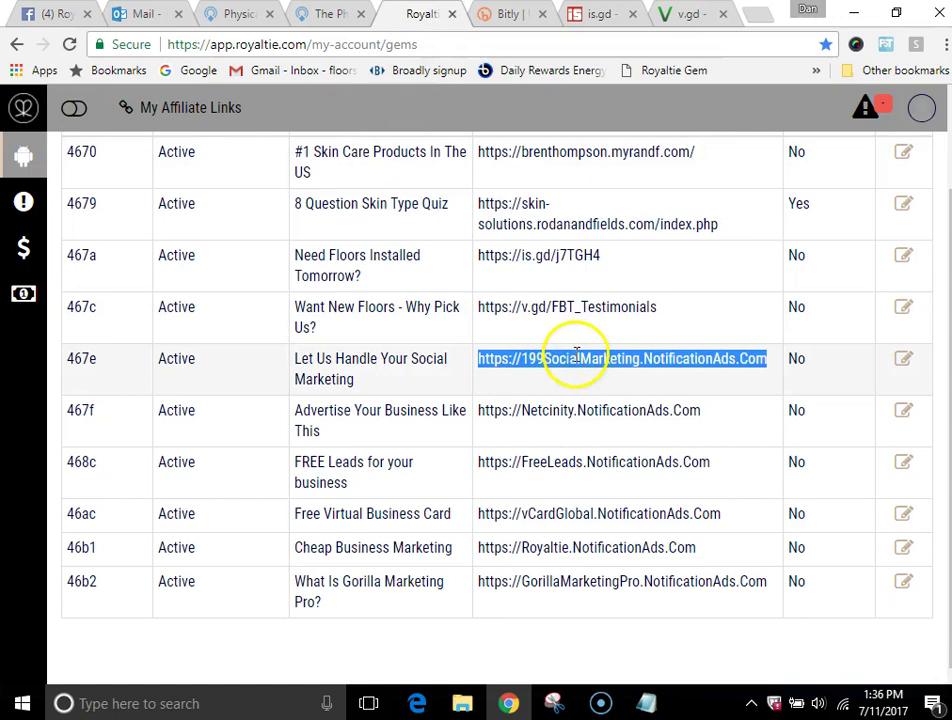
left_click(688, 17)
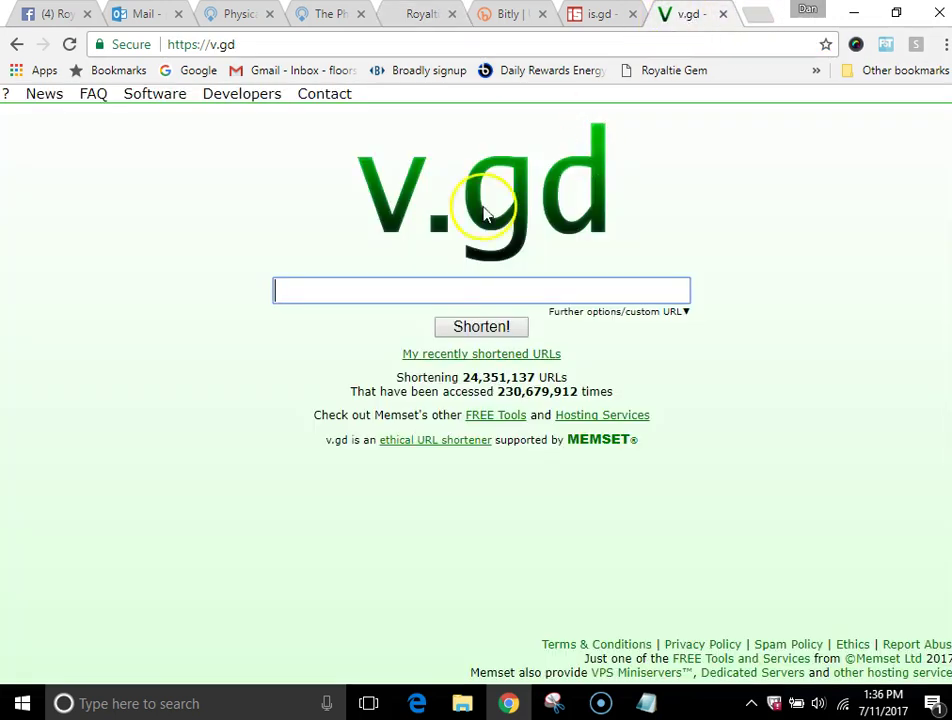
key("ctrl+v")
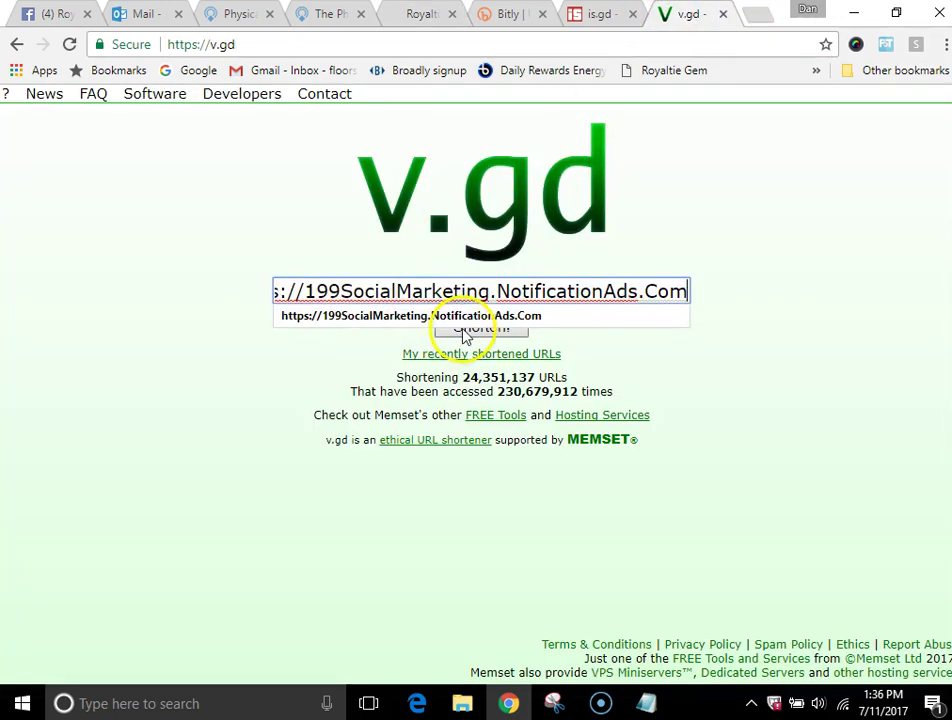
left_click(248, 366)
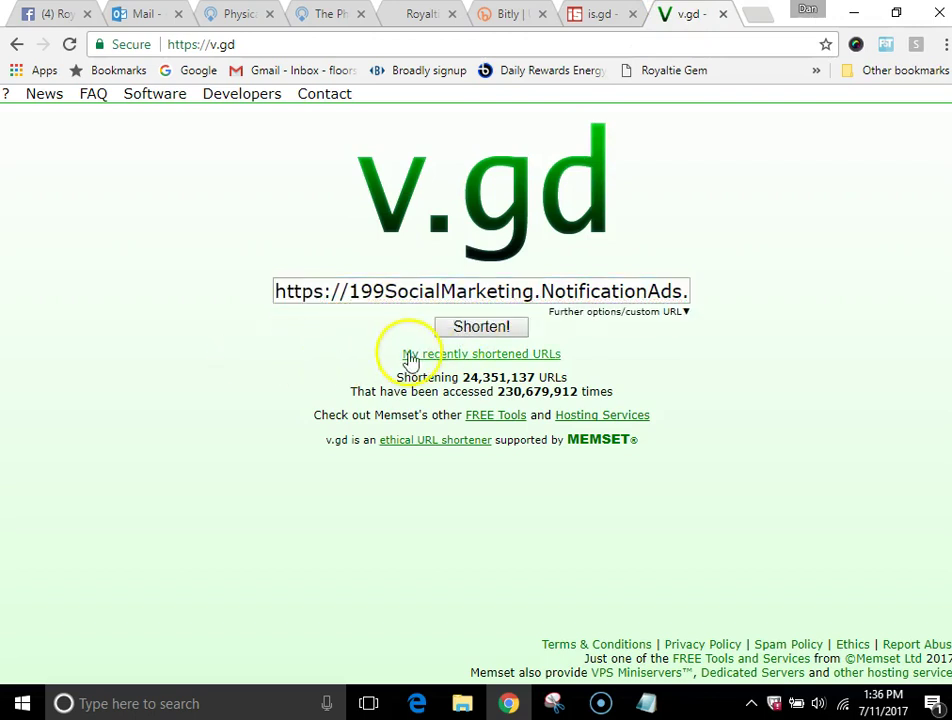
left_click(622, 312)
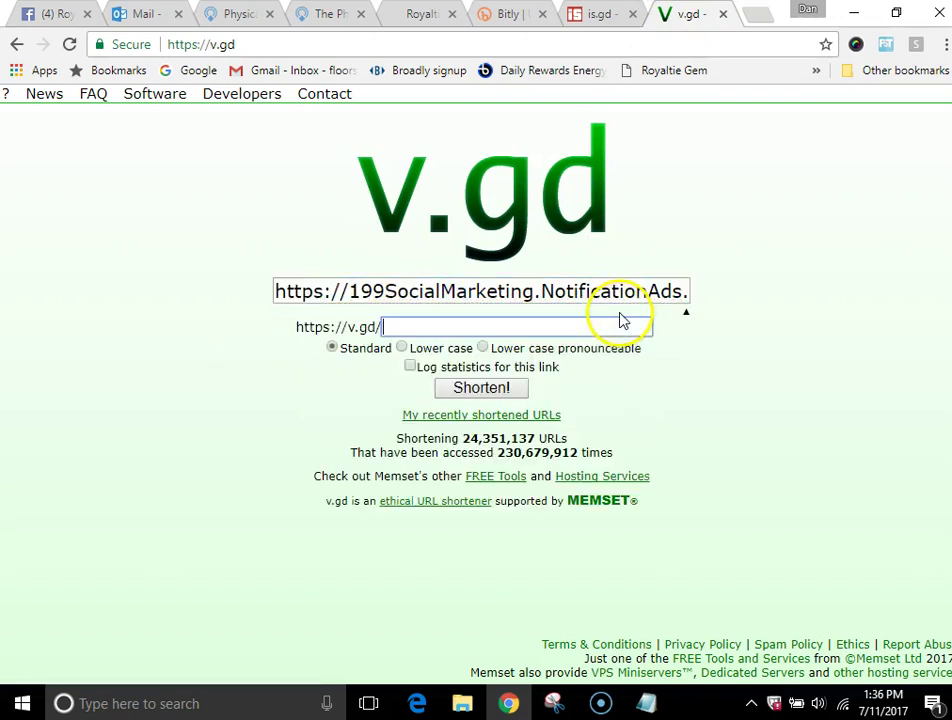
left_click(417, 326)
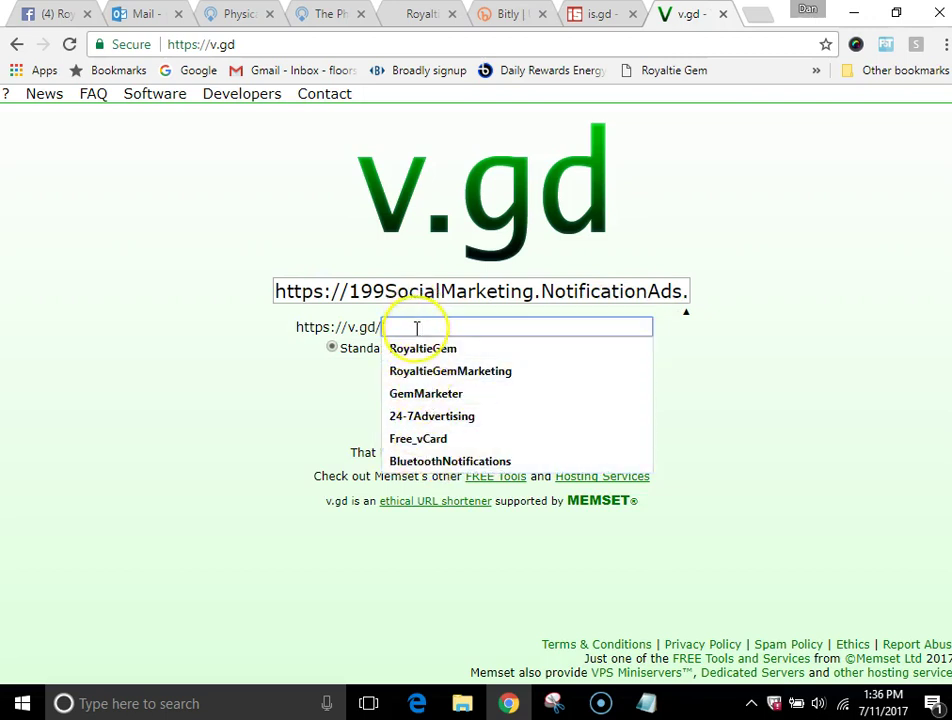
type("199SocialMarketing")
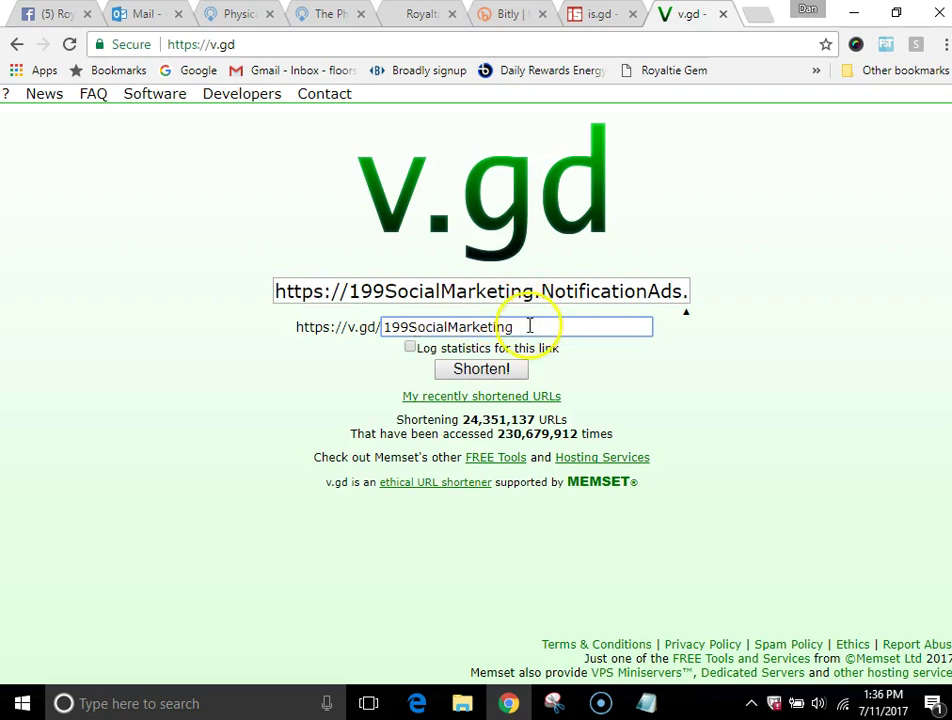
left_click(485, 372)
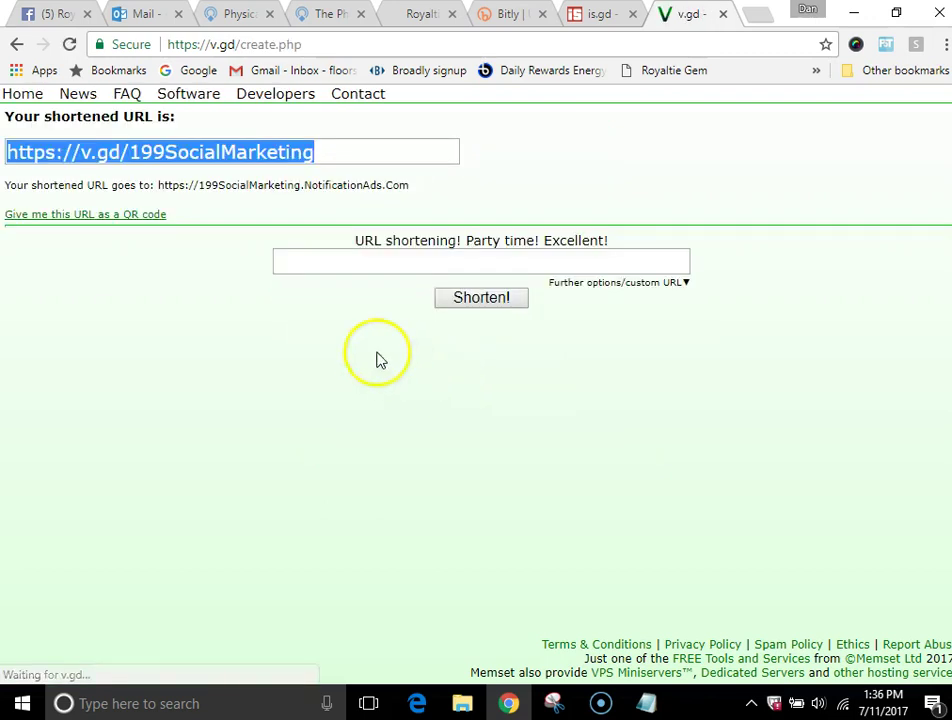
right_click(280, 157)
left_click(310, 166)
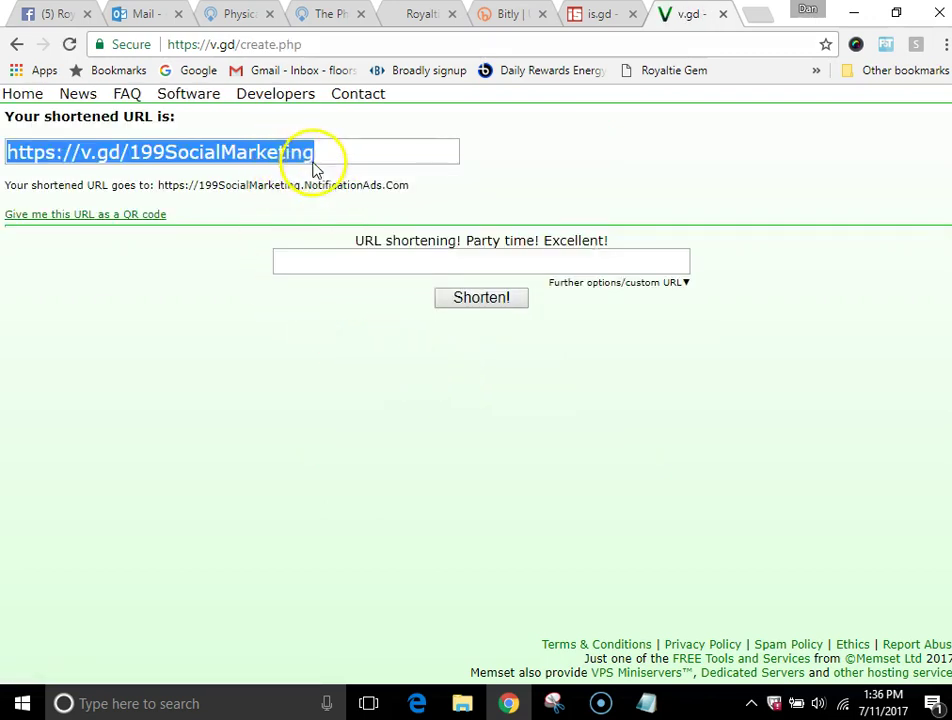
left_click(240, 18)
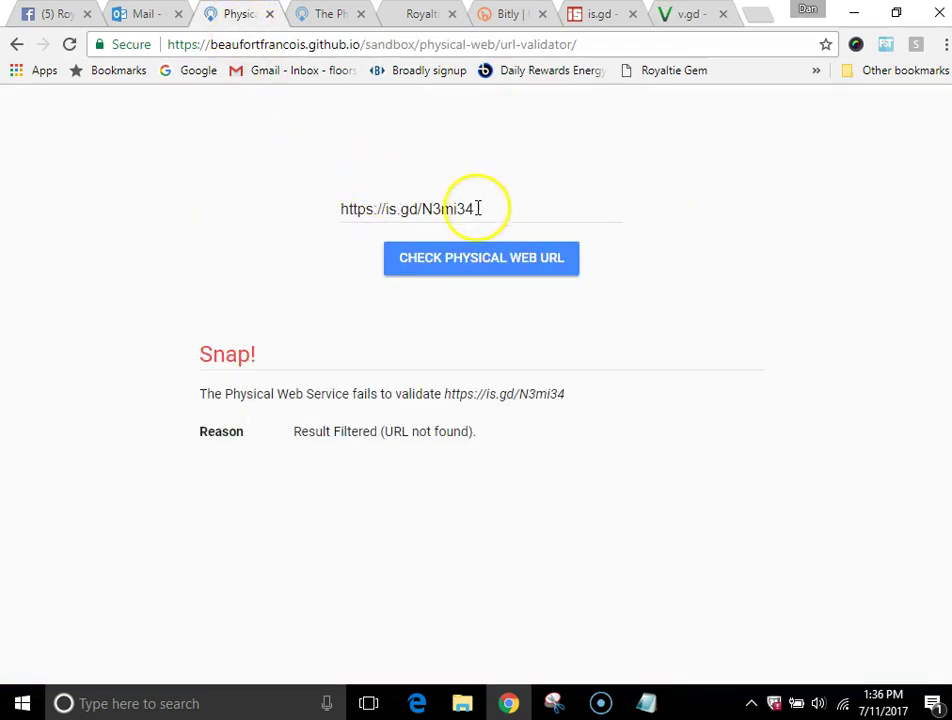
left_click_drag(476, 208, 208, 227)
key("ctrl+v")
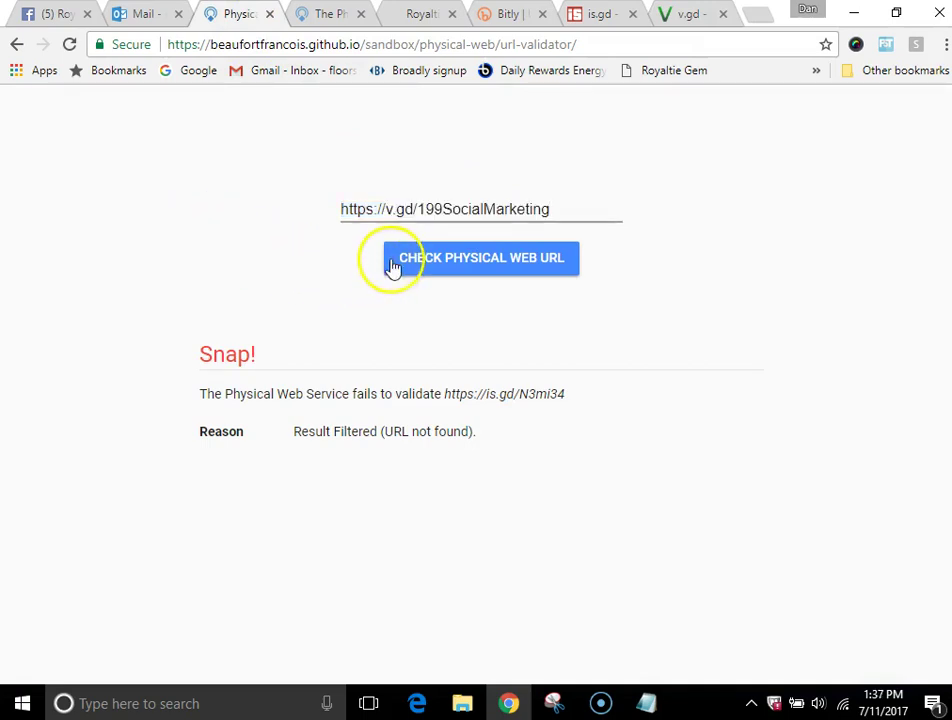
left_click(418, 268)
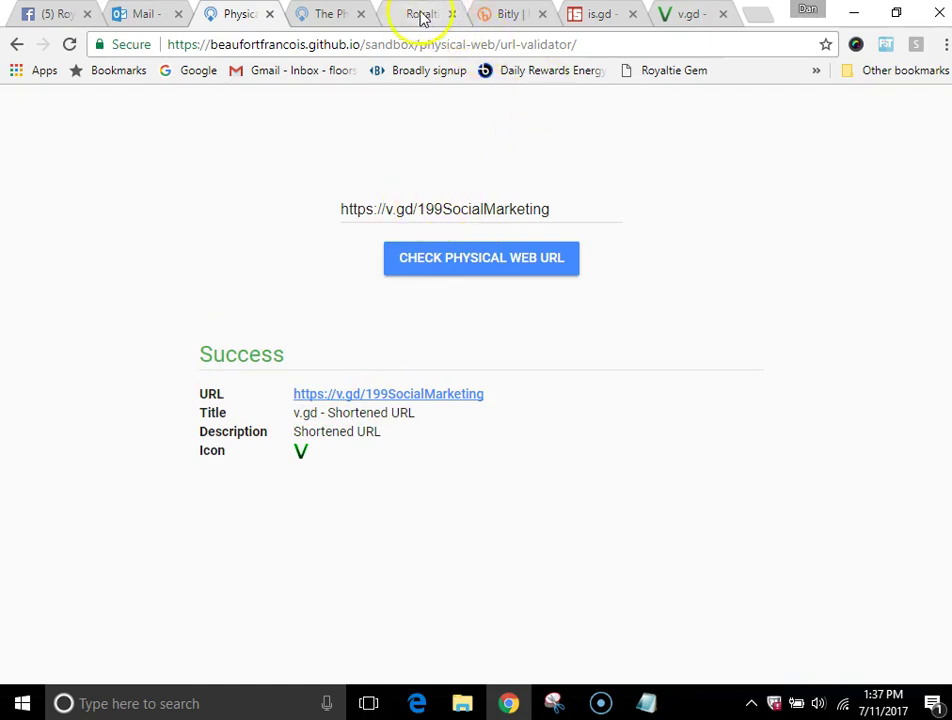
- Close the Bitly and is.gd tabs, leaving v.gd showing
left_click(516, 19)
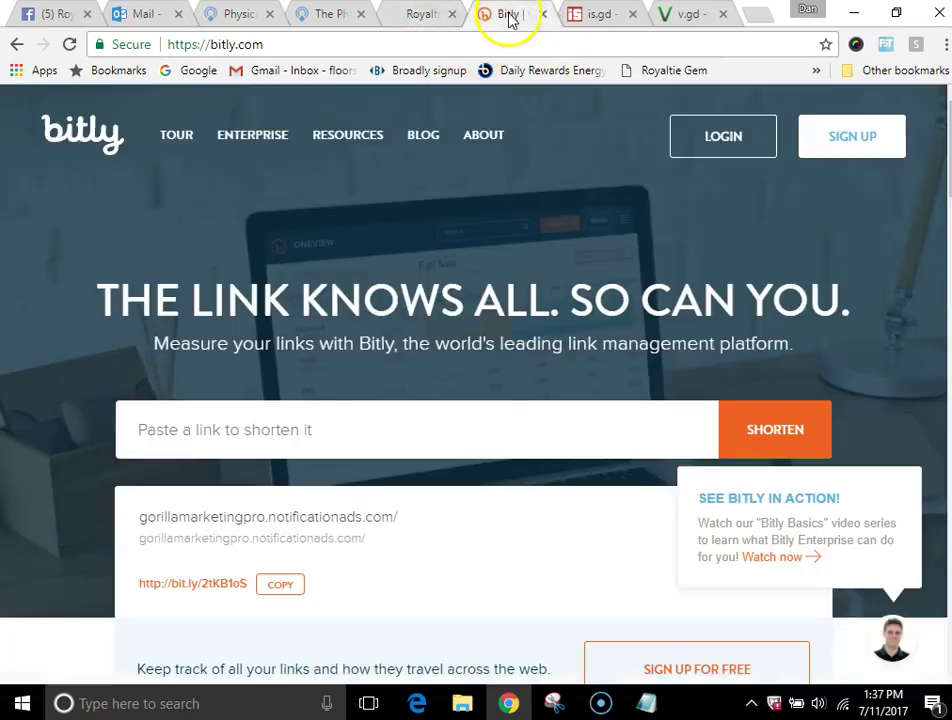
left_click(543, 15)
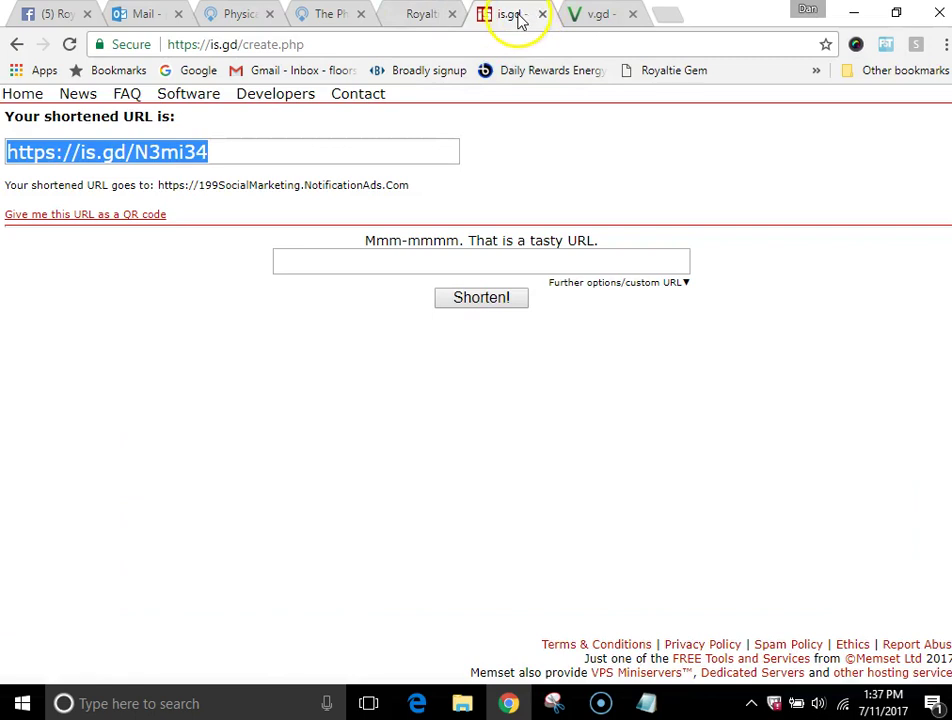
left_click(542, 15)
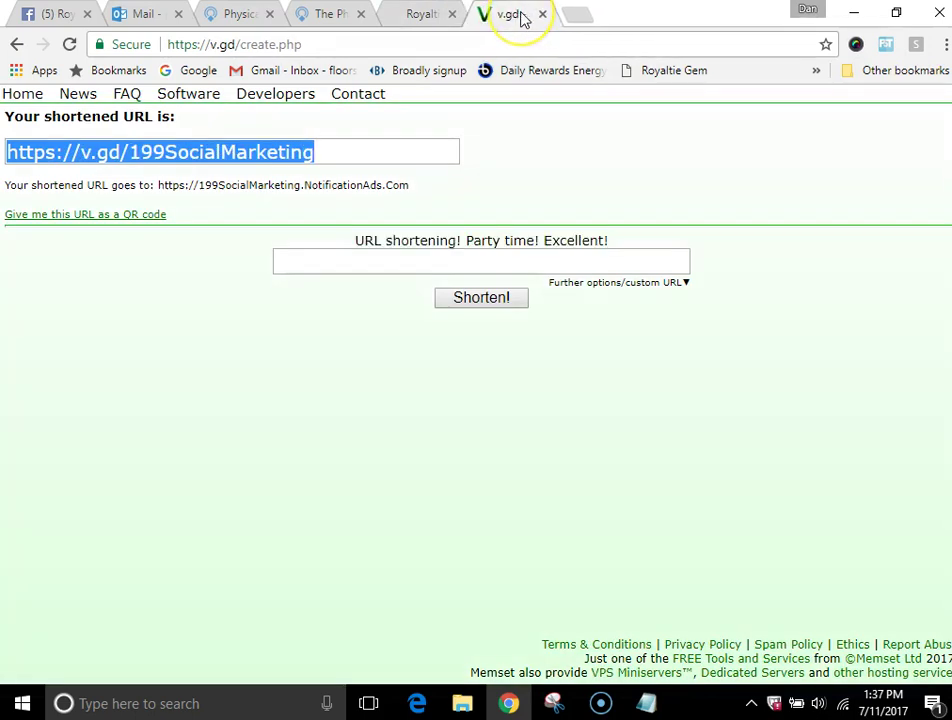
left_click(425, 14)
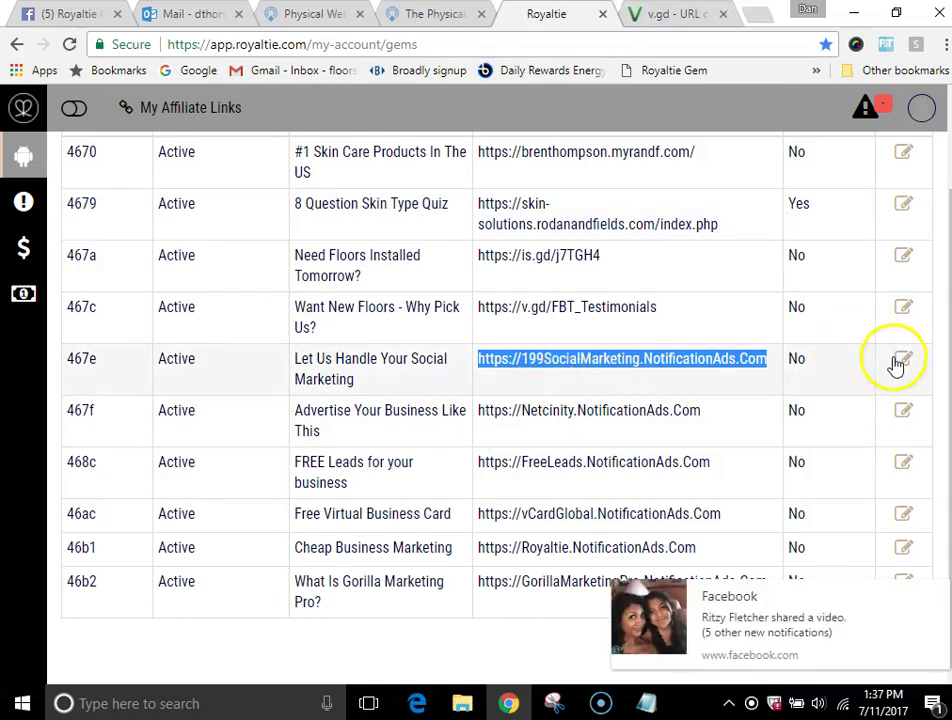
left_click(904, 362)
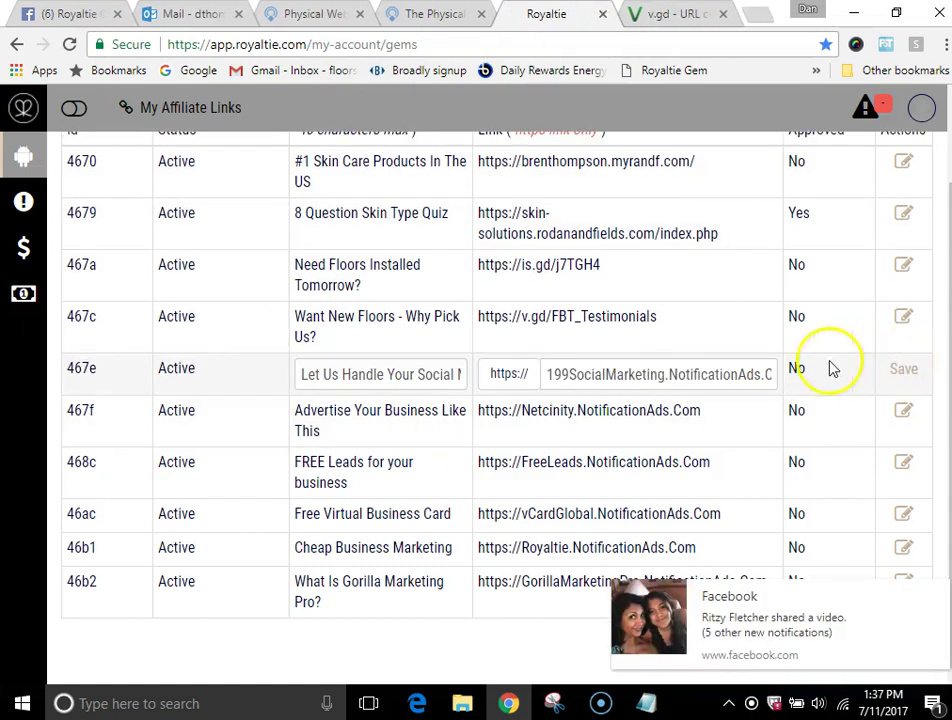
left_click_drag(548, 374, 908, 372)
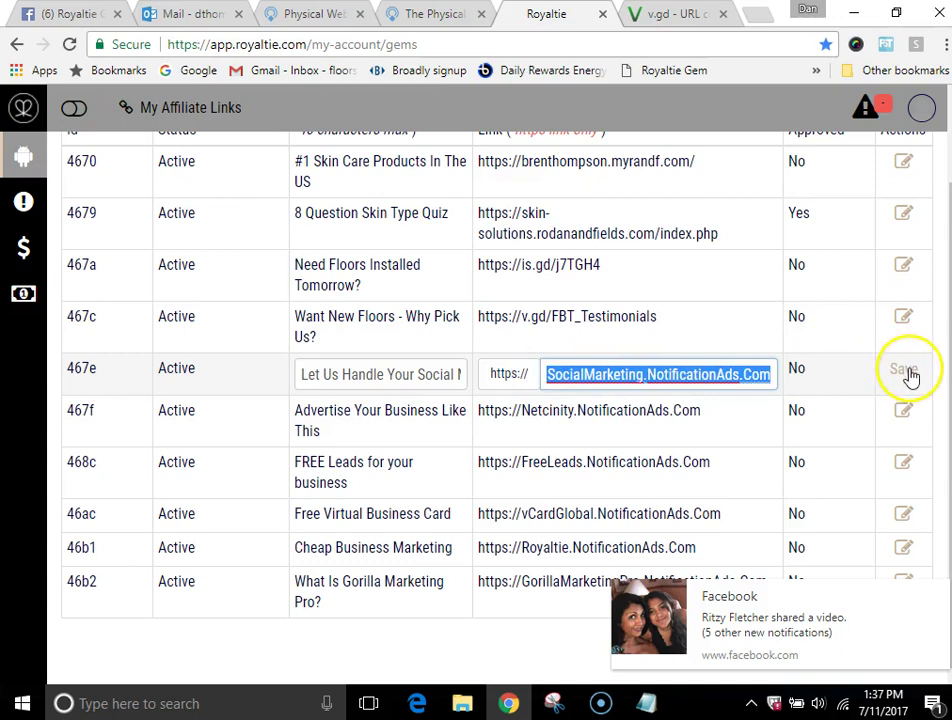
key("ctrl+v")
left_click(861, 388)
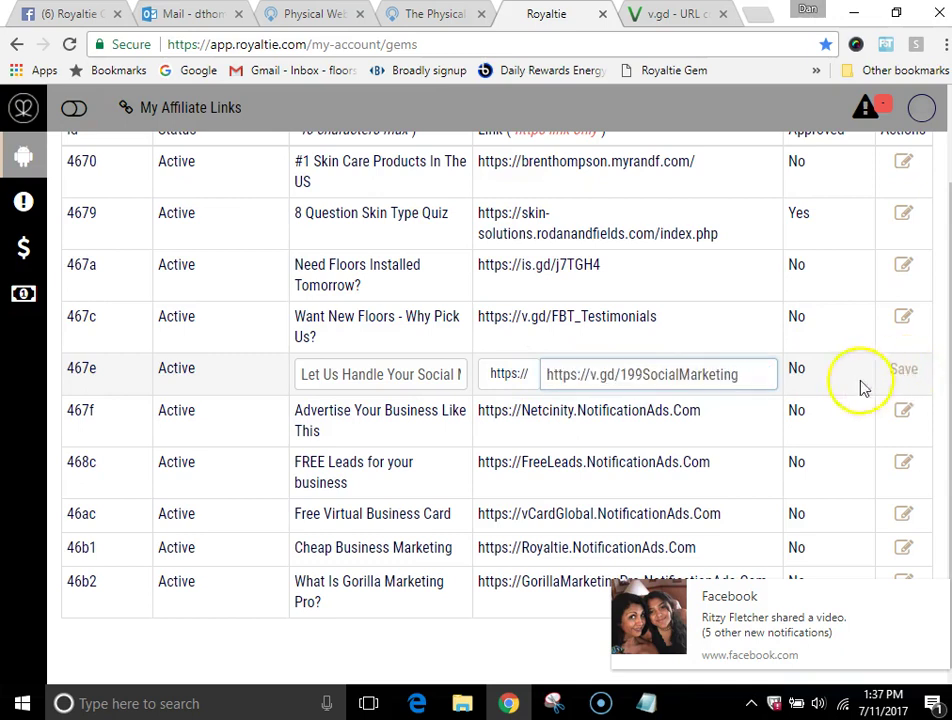
left_click(591, 375)
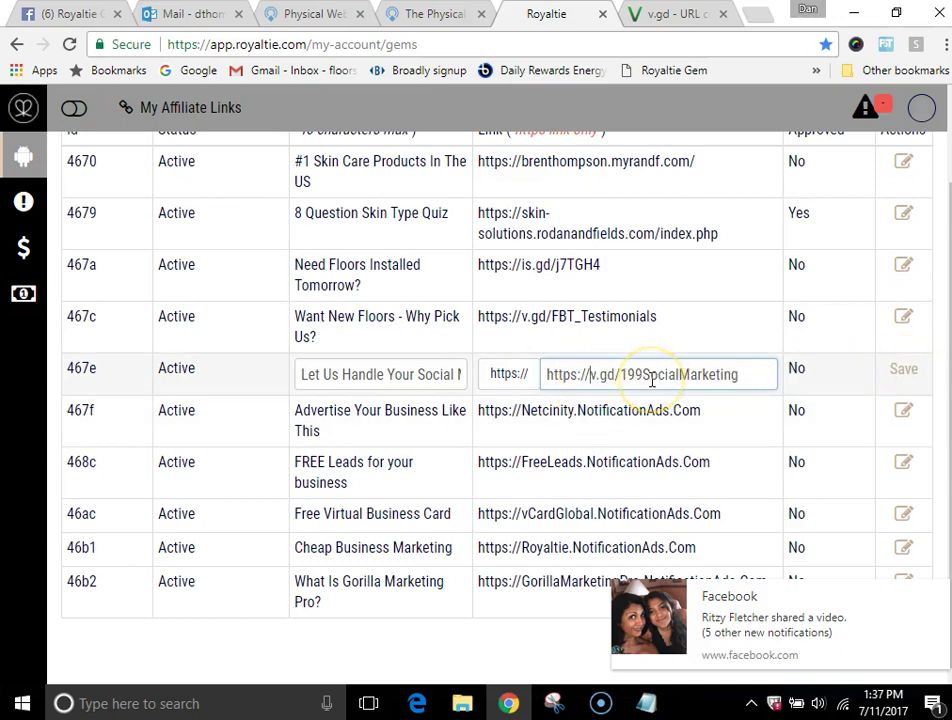
key("BackSpace")
key("BackSpace")
key("BackSpace")
key("BackSpace")
key("BackSpace")
key("BackSpace")
key("BackSpace")
key("BackSpace")
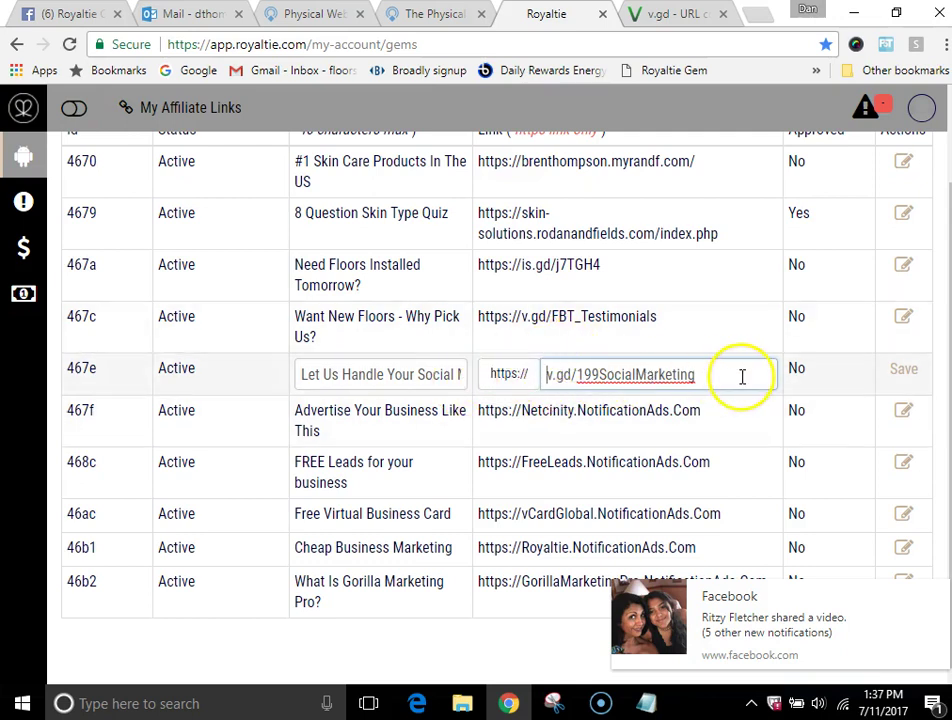
left_click(905, 371)
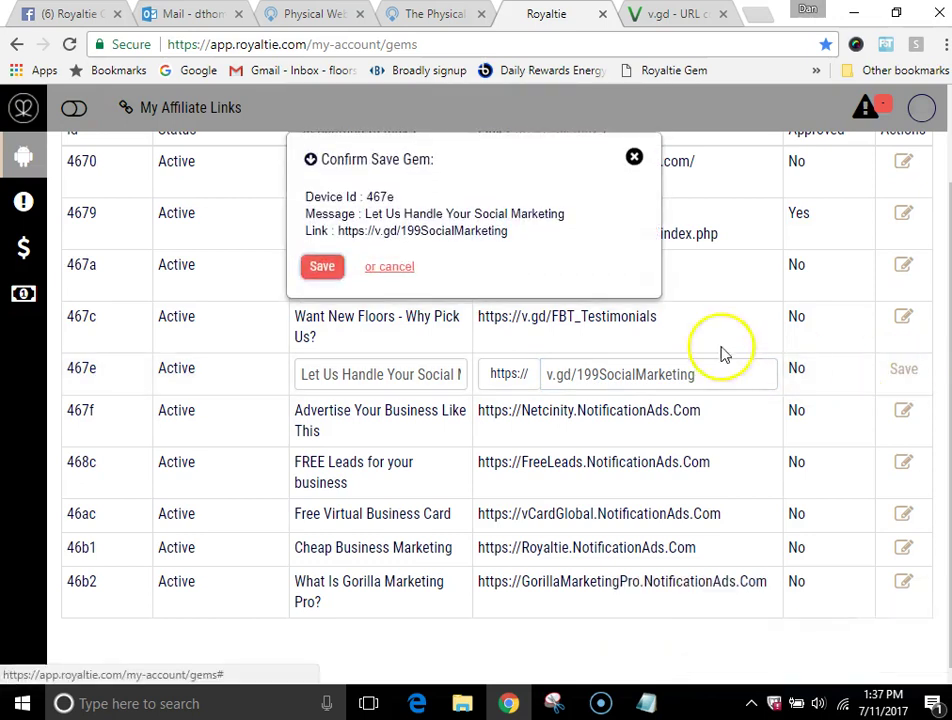
left_click(322, 272)
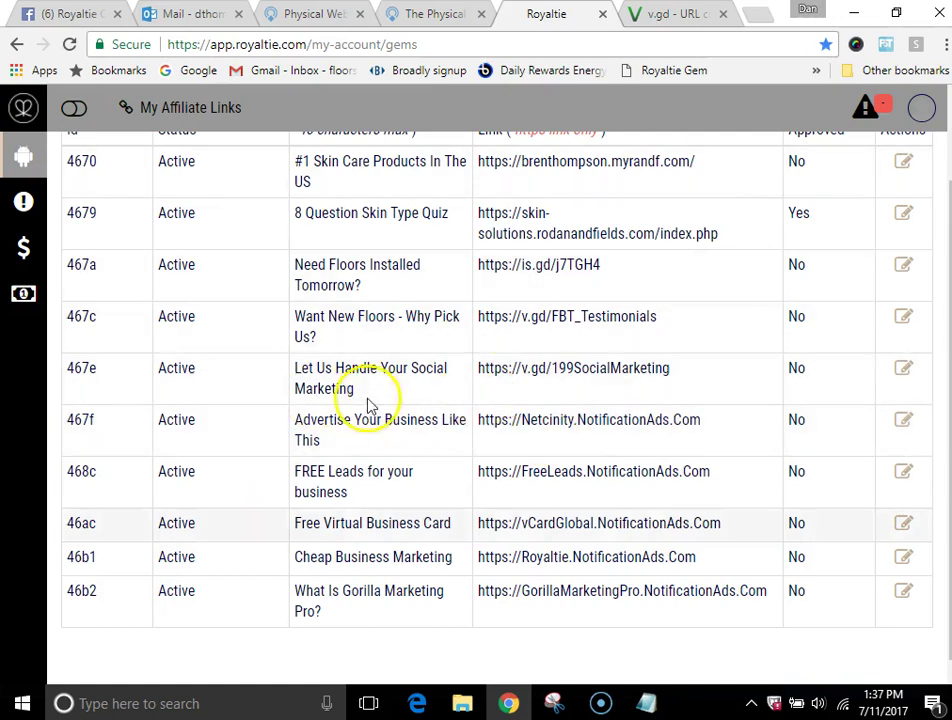
- Read the Outlook email about unapproved gems, then go back to the validator's Success result for the v.gd link
scroll(683, 540, "up", 2)
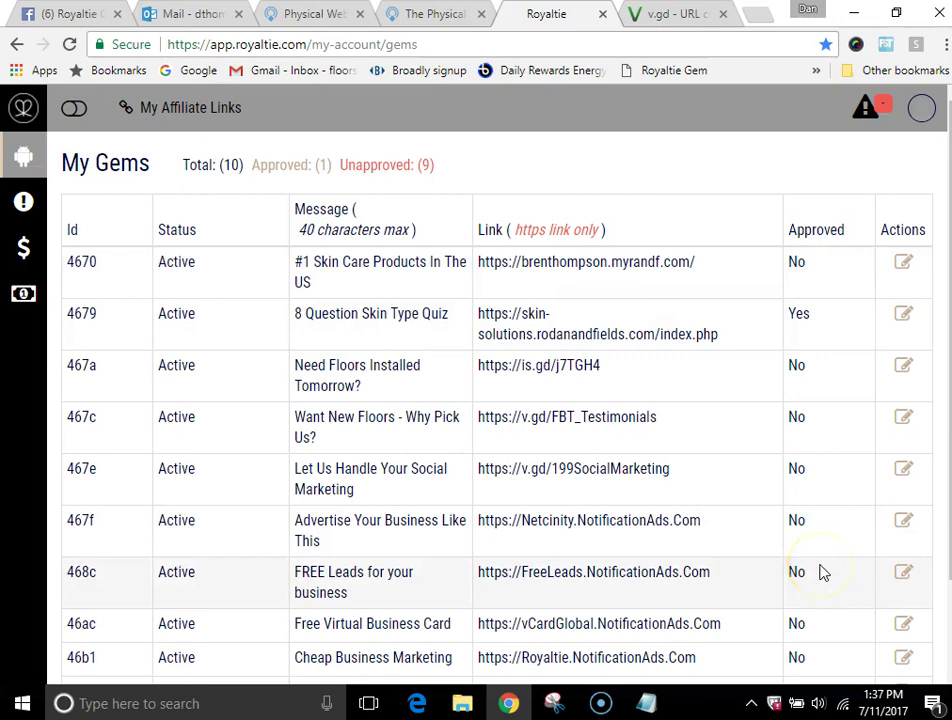
scroll(619, 468, "down", 1)
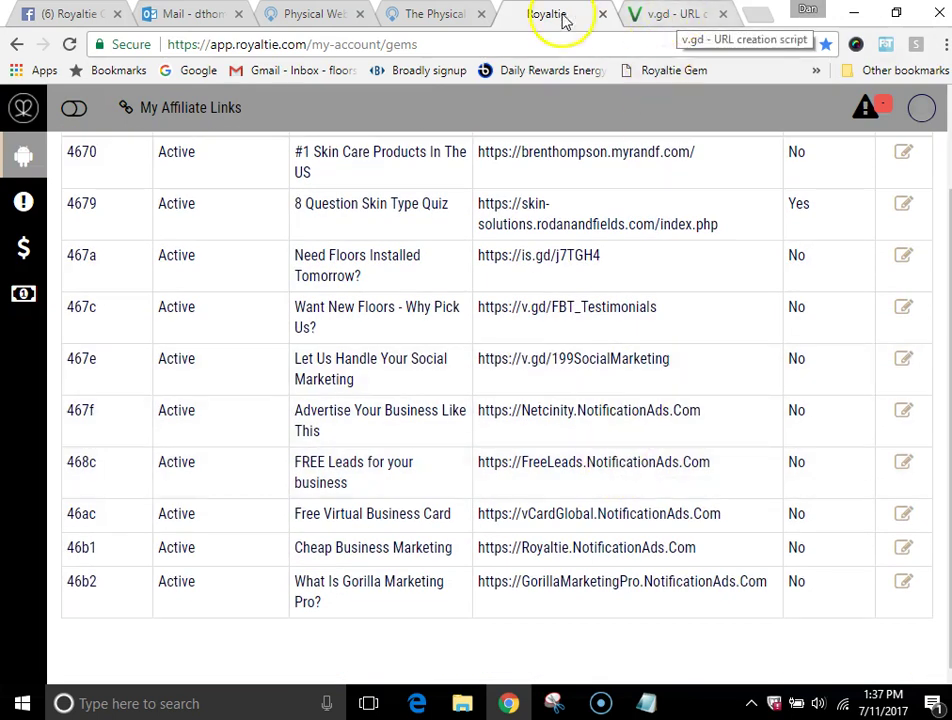
left_click(430, 16)
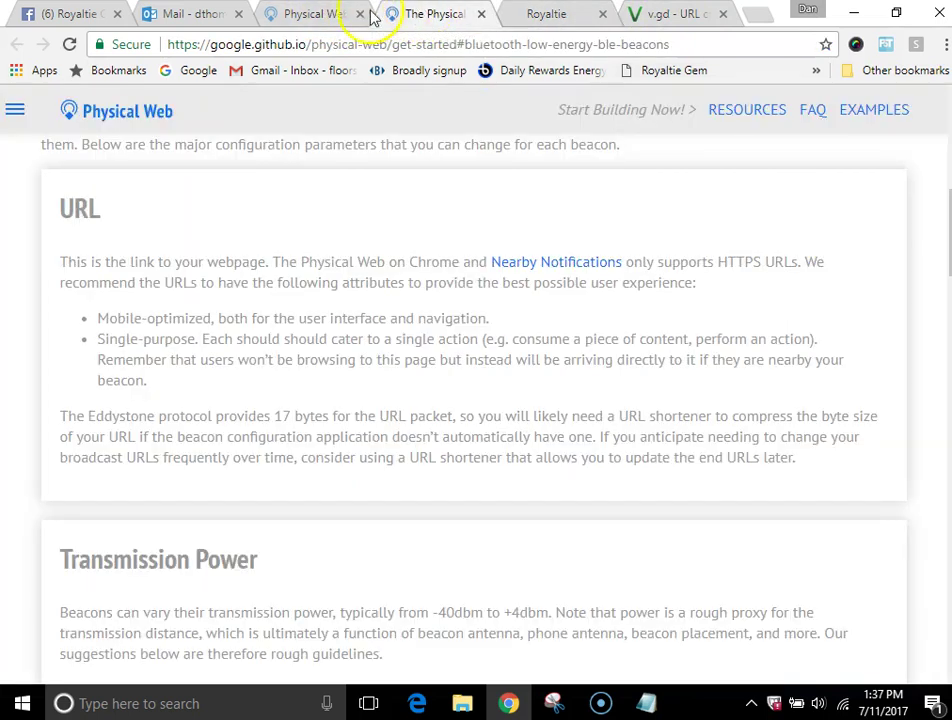
left_click(300, 14)
left_click(174, 14)
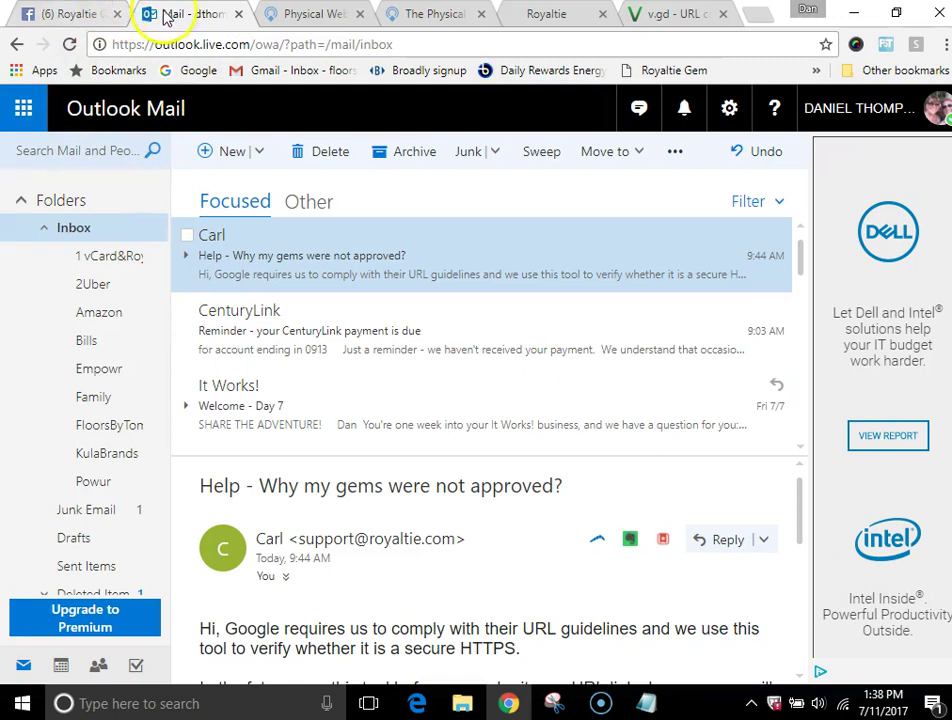
left_click(320, 15)
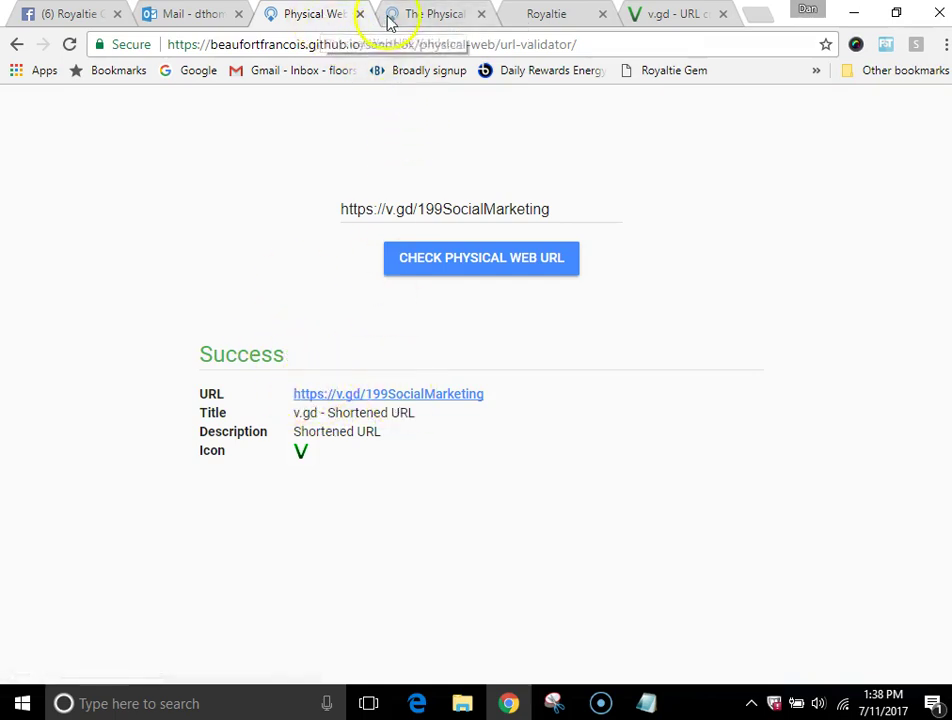
- Highlight the 17-byte URL limit in the Physical Web docs, then revisit the v.gd and validator Success tabs
left_click(431, 16)
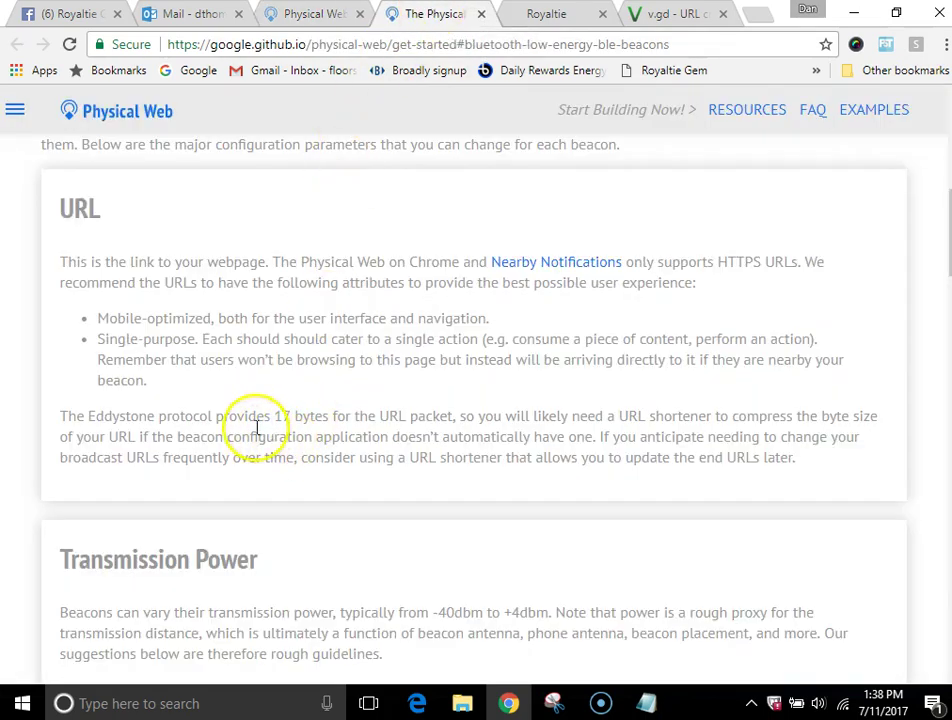
left_click_drag(212, 418, 368, 422)
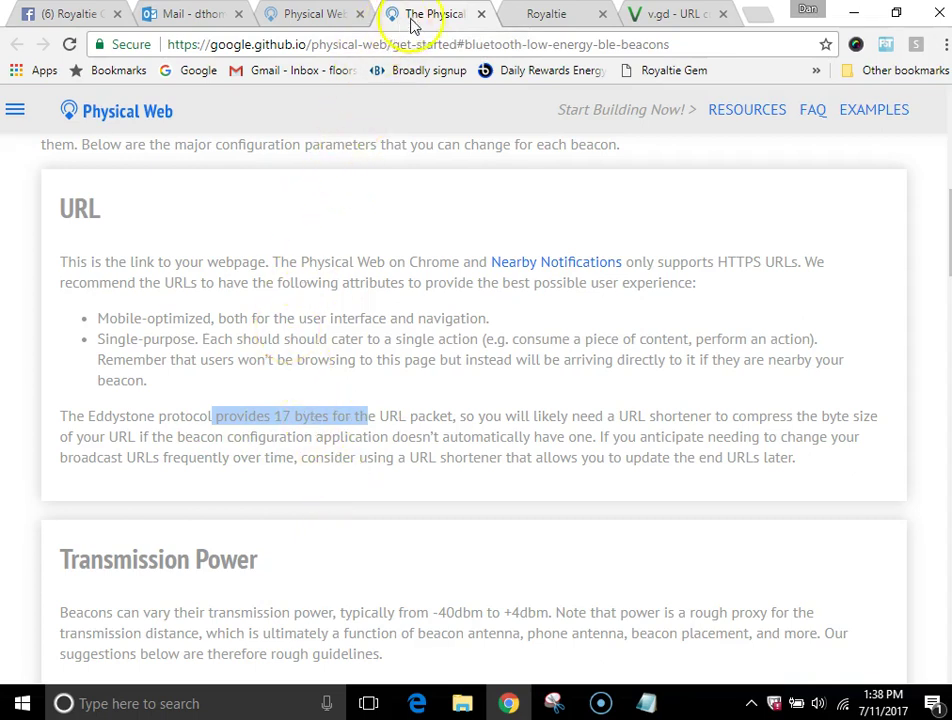
left_click(686, 16)
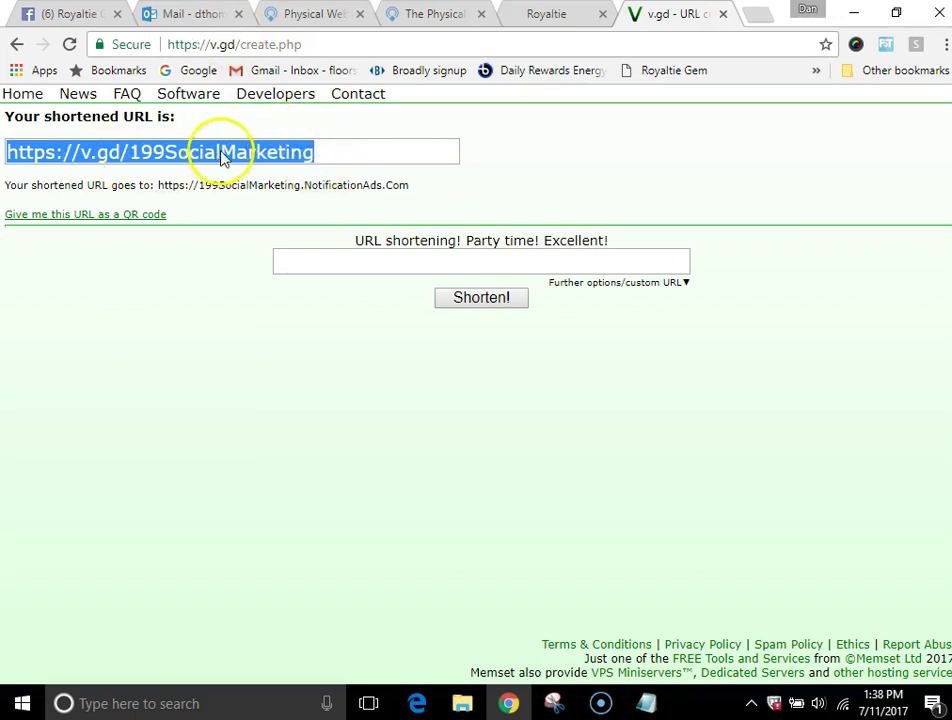
left_click(300, 20)
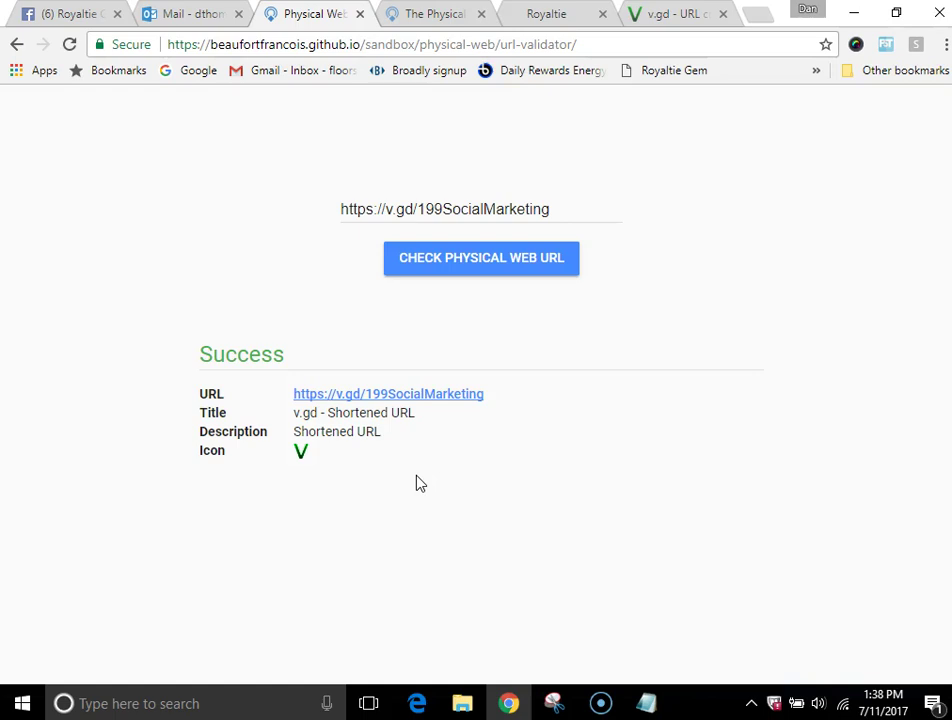
left_click(557, 15)
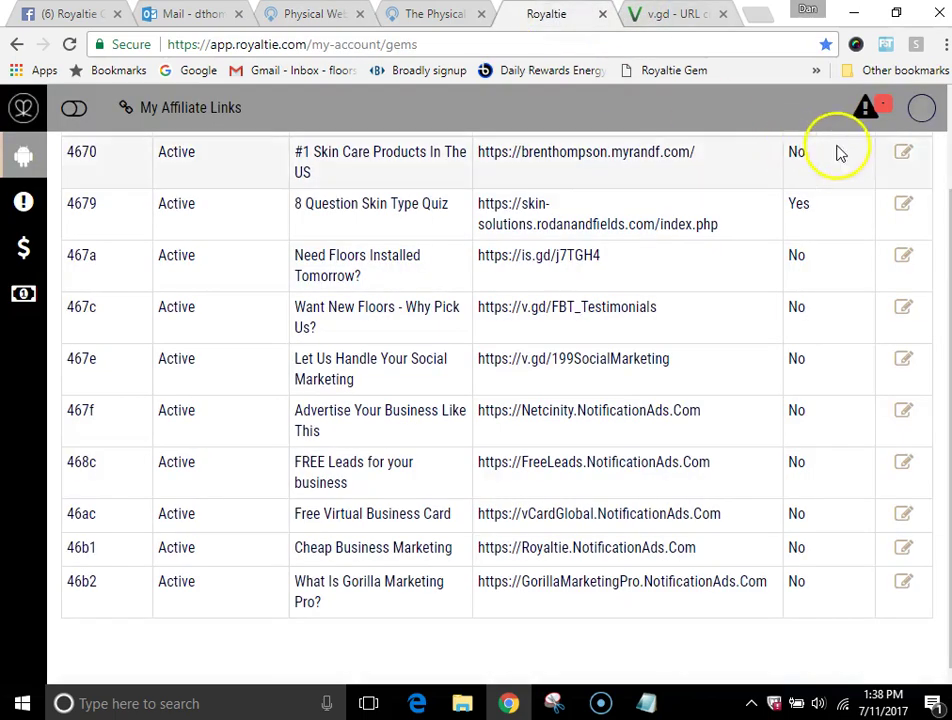
scroll(835, 149, "up", 2)
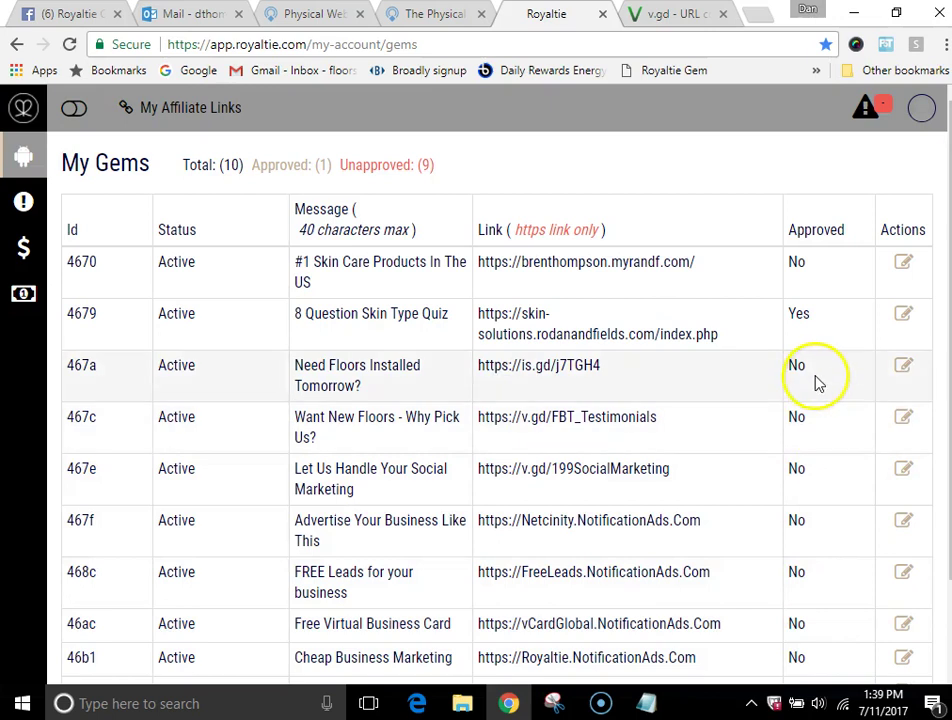
scroll(815, 441, "down", 2)
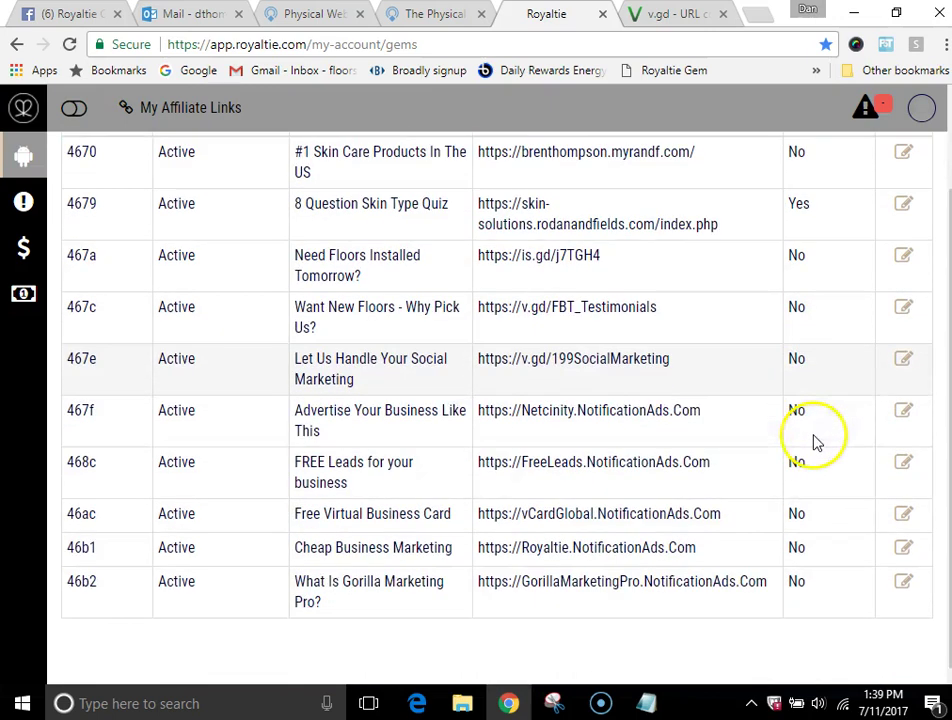